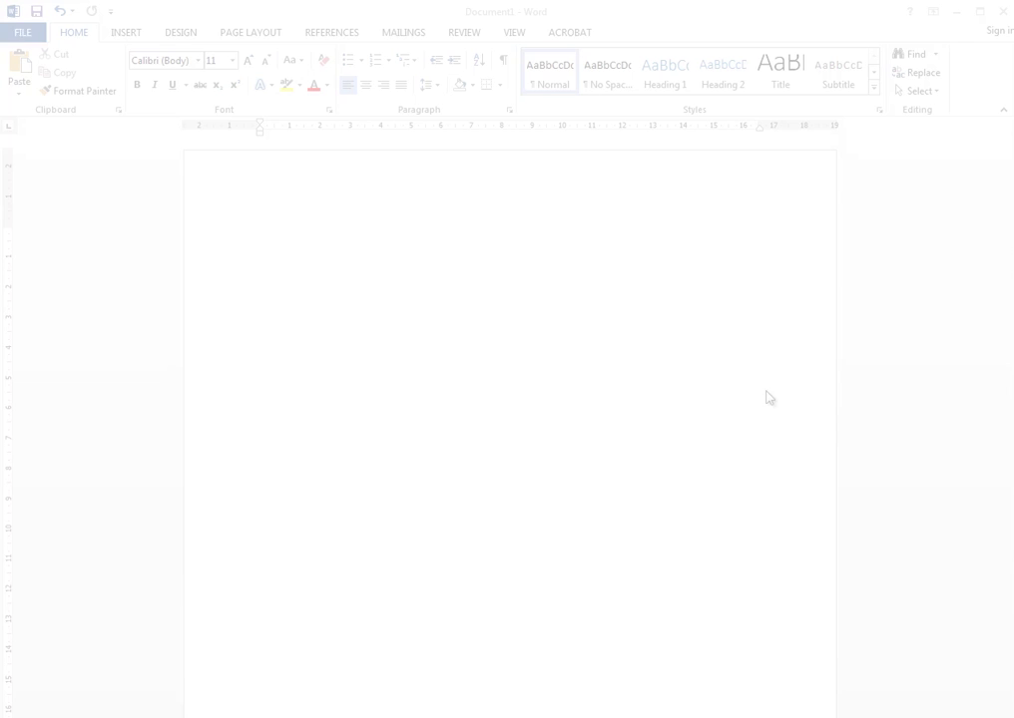
Step: Draw a tall rectangle on the page and set its height to 5.5" (13.97 cm)
left_click(125, 32)
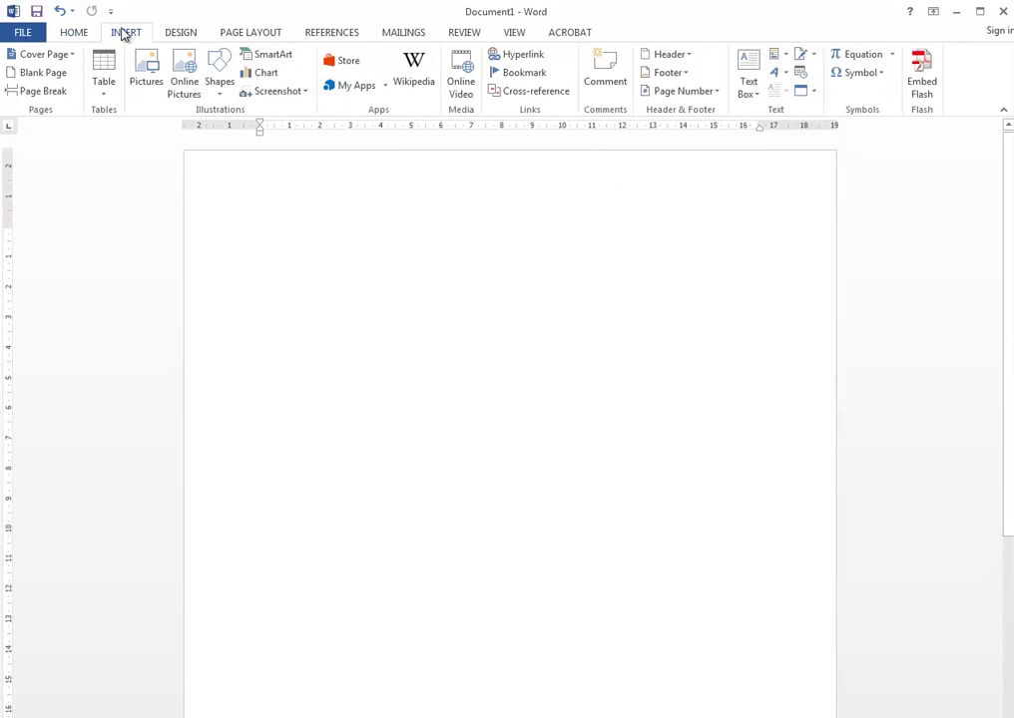
left_click(218, 80)
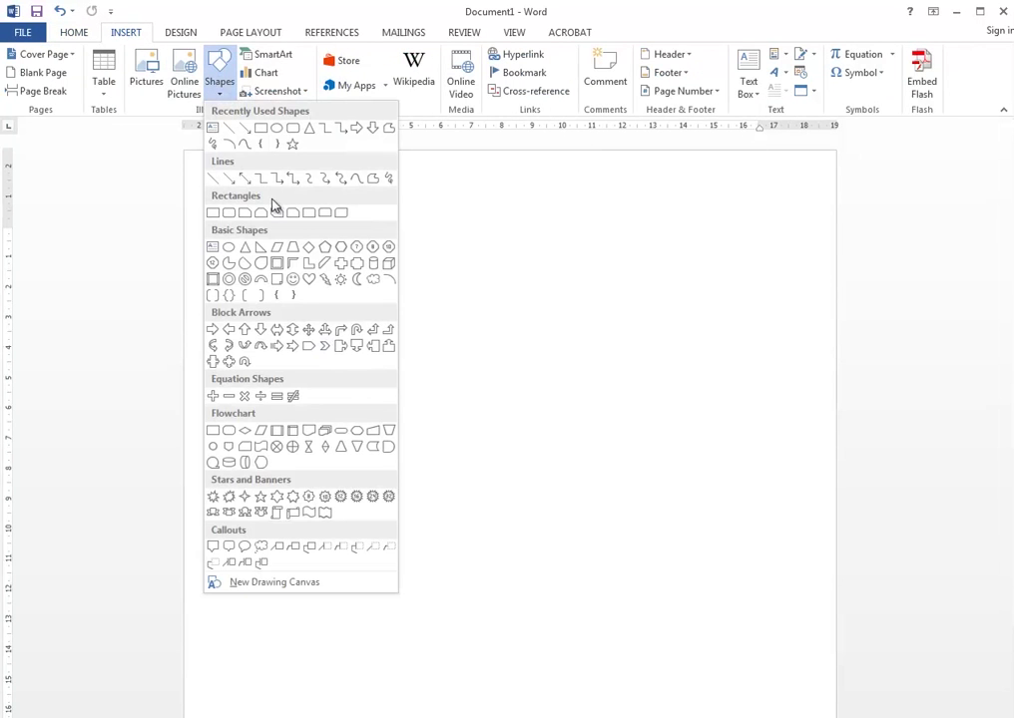
left_click(260, 130)
mouse_move(316, 243)
left_mouse_down()
mouse_move(457, 523)
mouse_move(608, 625)
mouse_move(656, 690)
mouse_move(654, 668)
left_mouse_up()
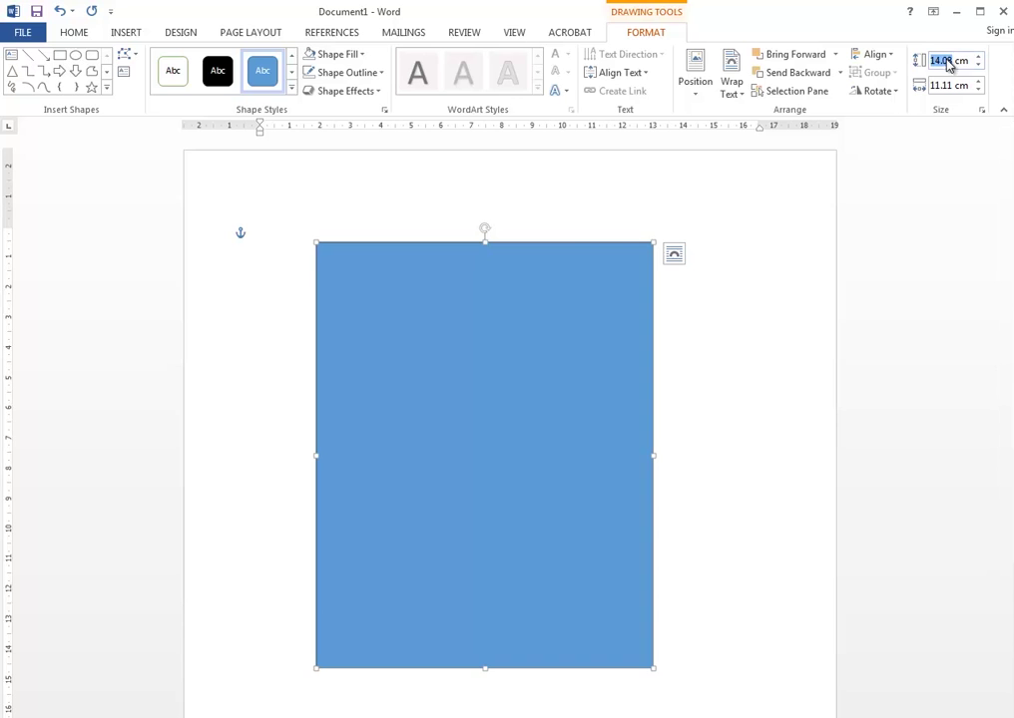
left_click_drag(948, 66, 964, 68)
type("5.5\"")
left_click(930, 85)
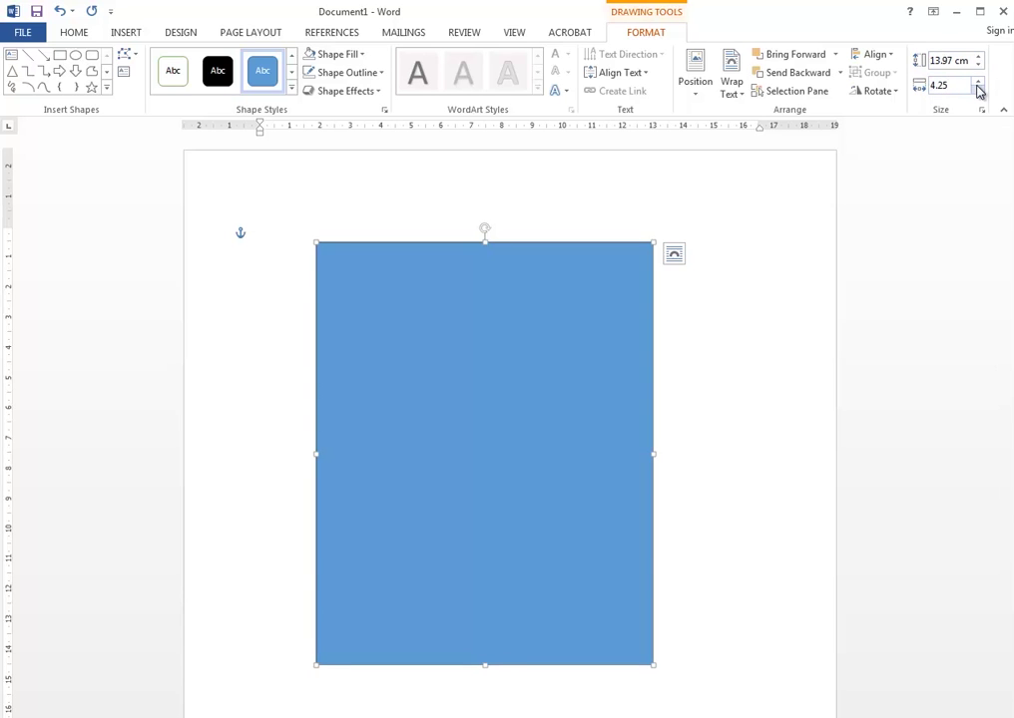
Step: Apply the 4.25" width, set the rectangle to No Fill, and shift the frame up and right
key("Return")
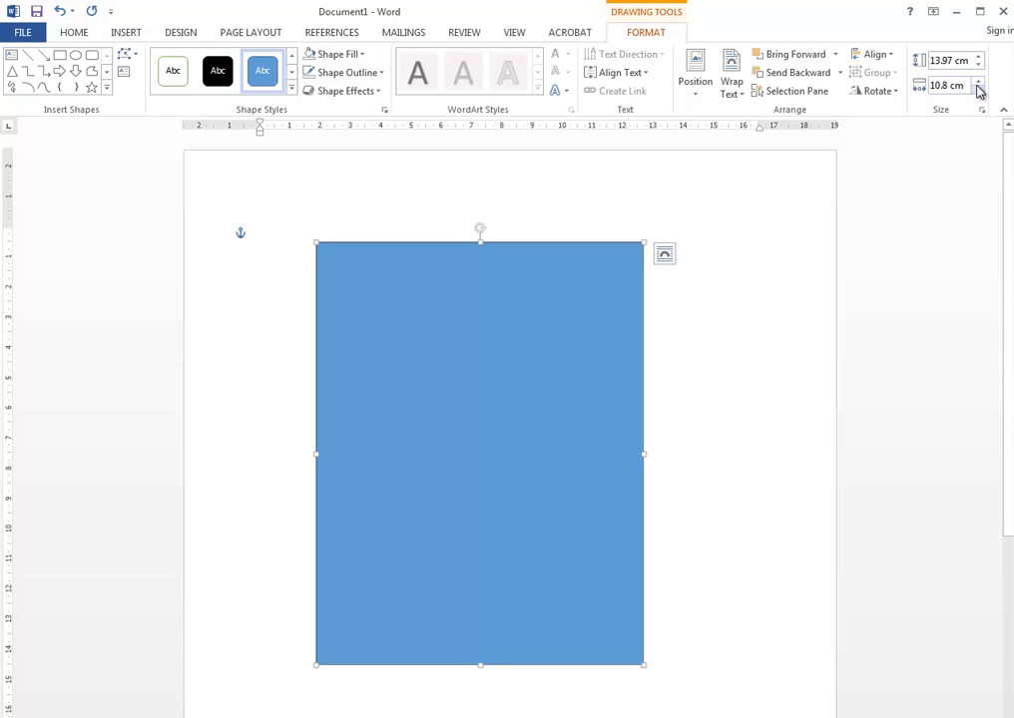
left_click(365, 56)
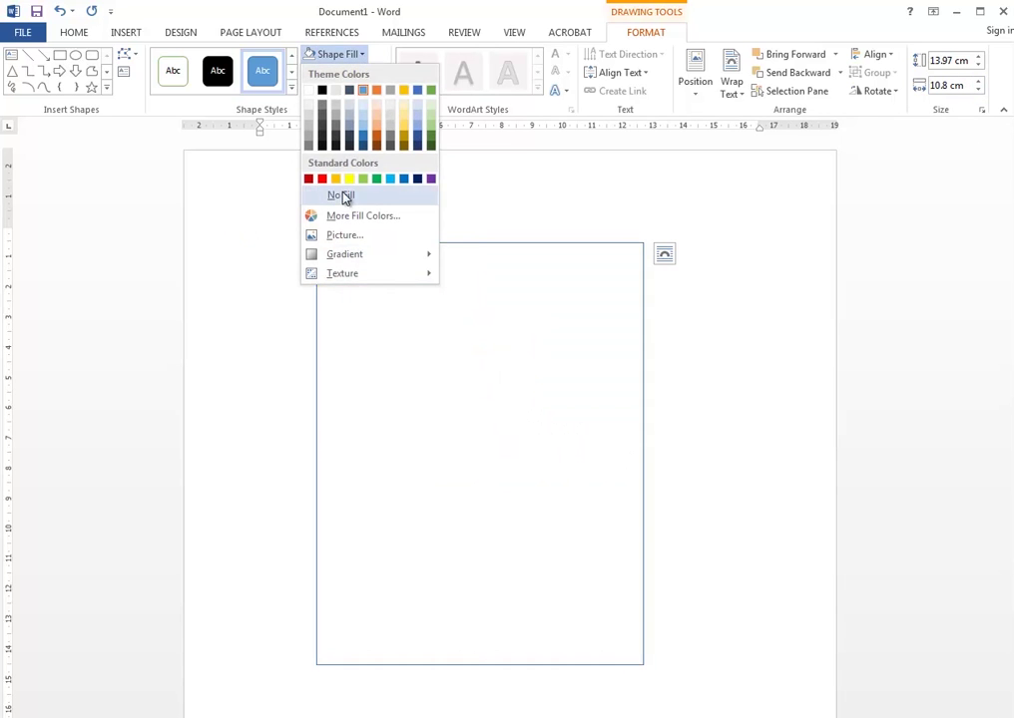
left_click(346, 197)
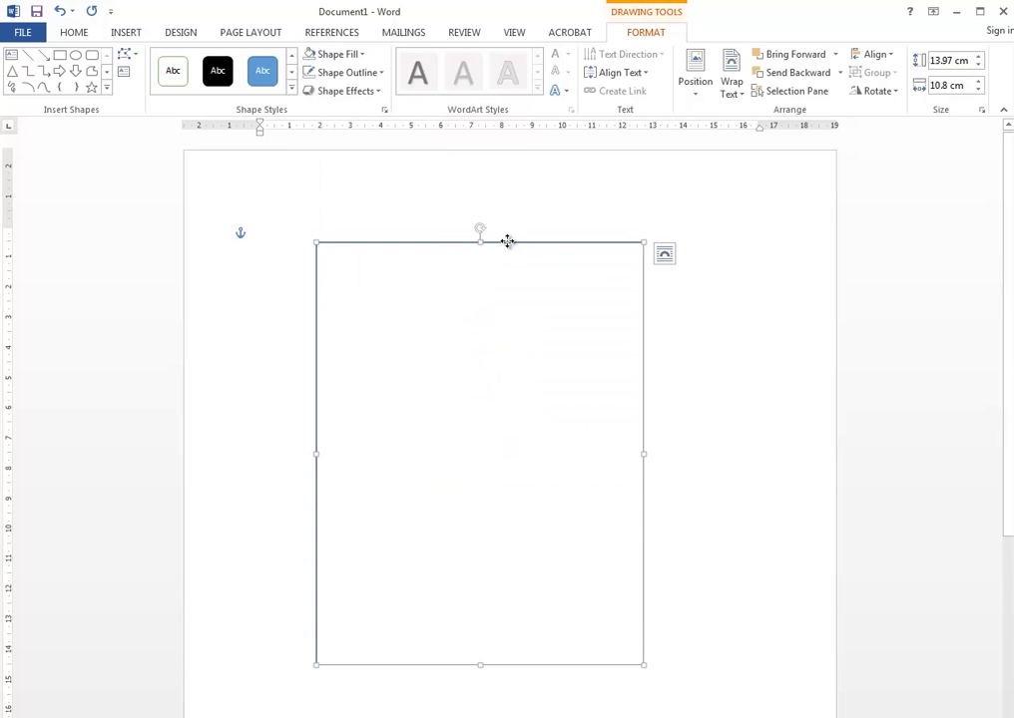
left_click_drag(506, 241, 545, 226)
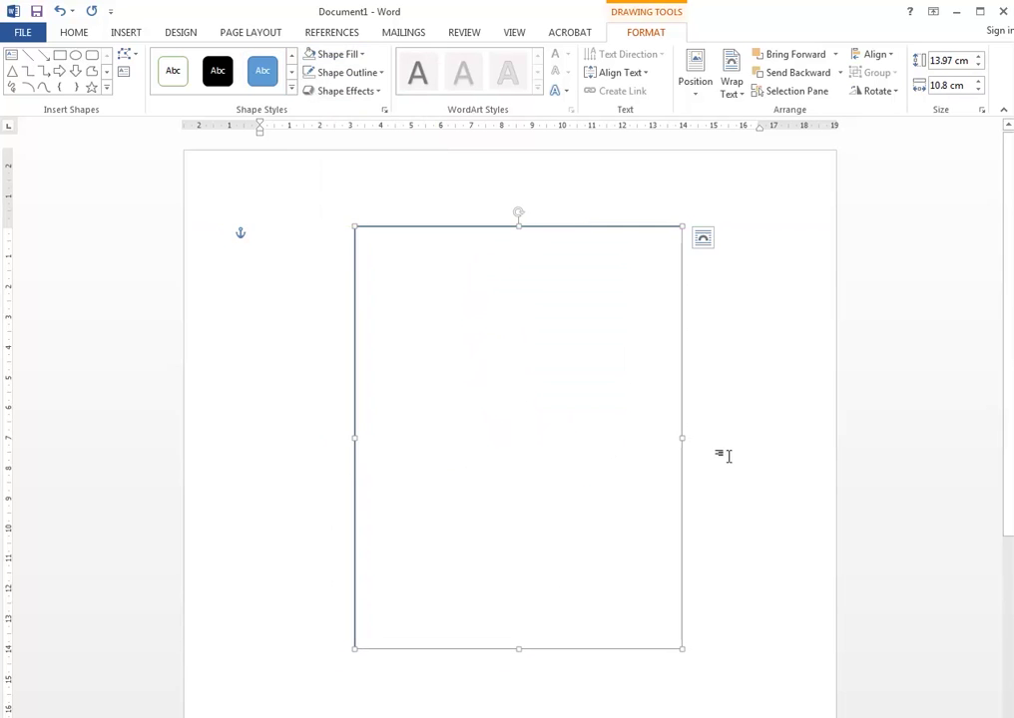
left_click(642, 426)
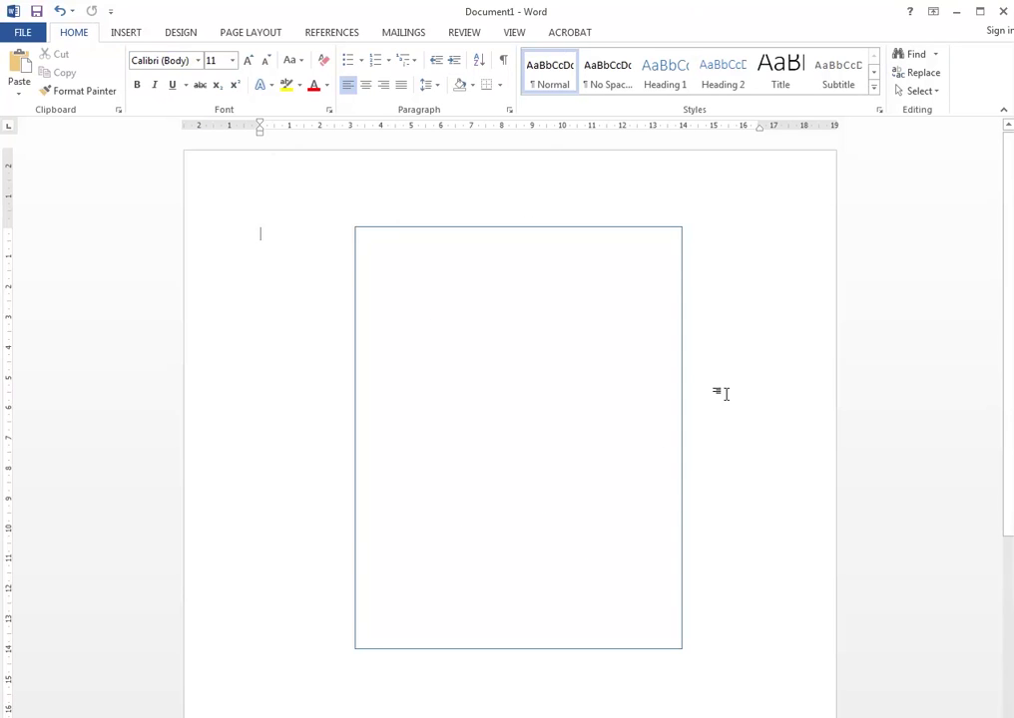
Step: Insert the Melody.png picture from the 60's Girls folder into the document
left_click(127, 33)
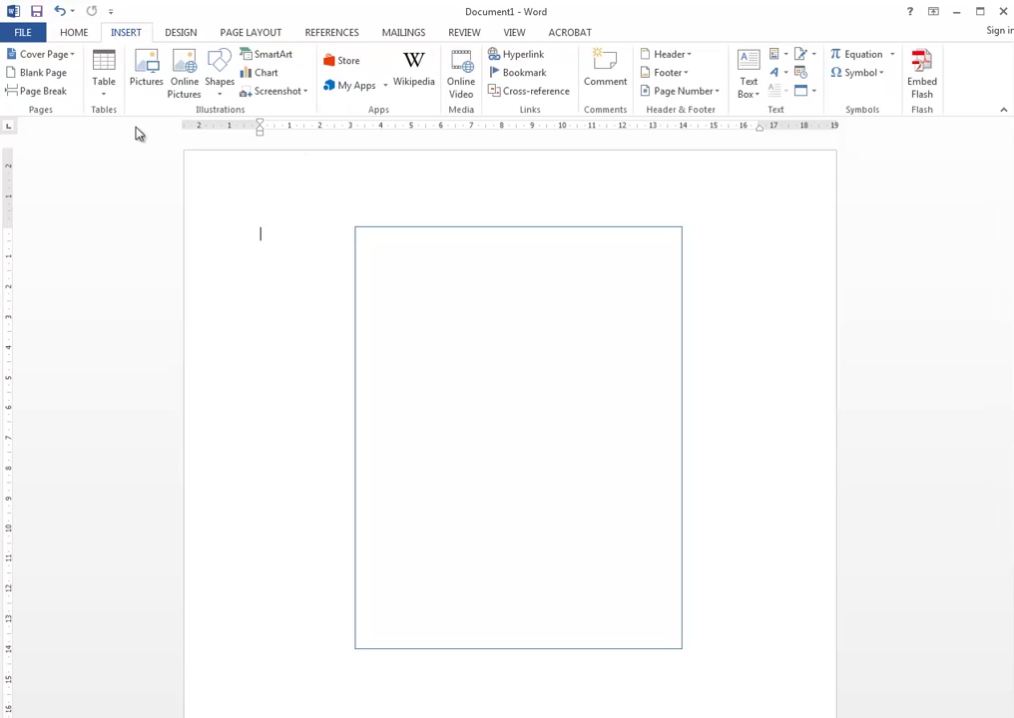
left_click(144, 76)
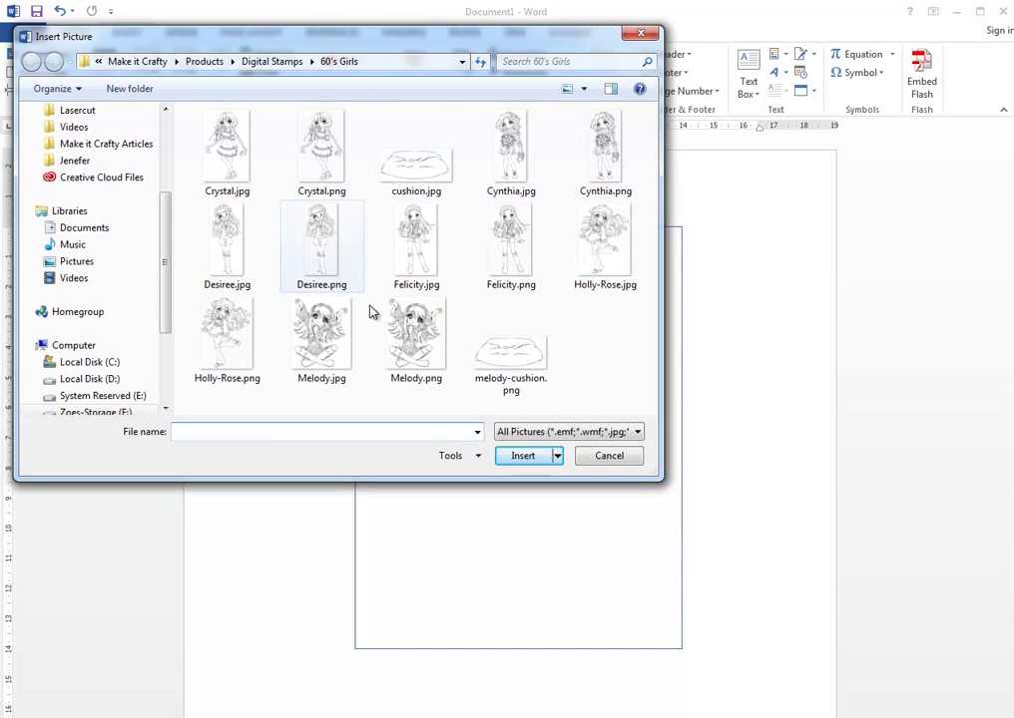
left_click(414, 344)
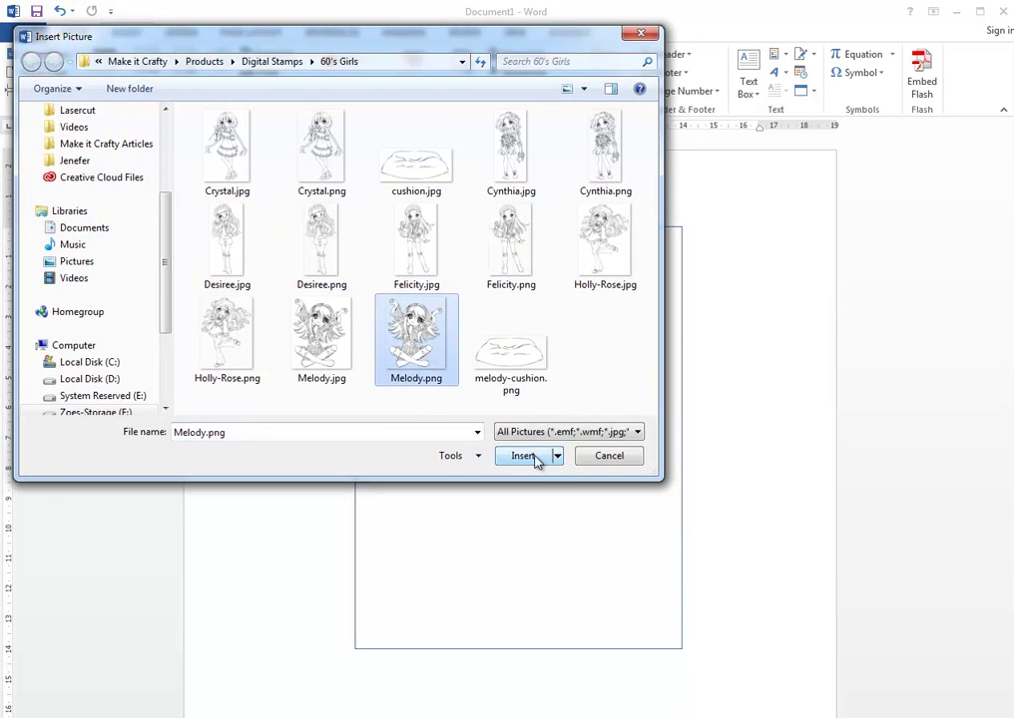
left_click(529, 456)
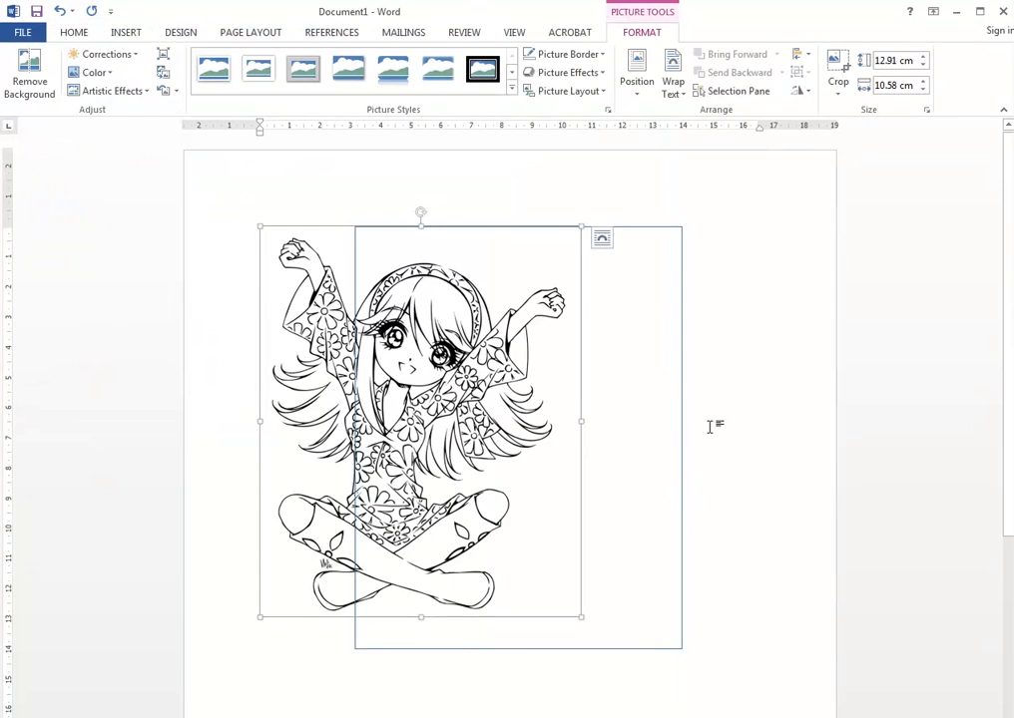
Step: Set the Melody picture's wrapping to In Front of Text and drag it right across the frame
scroll(709, 426, "down", 2)
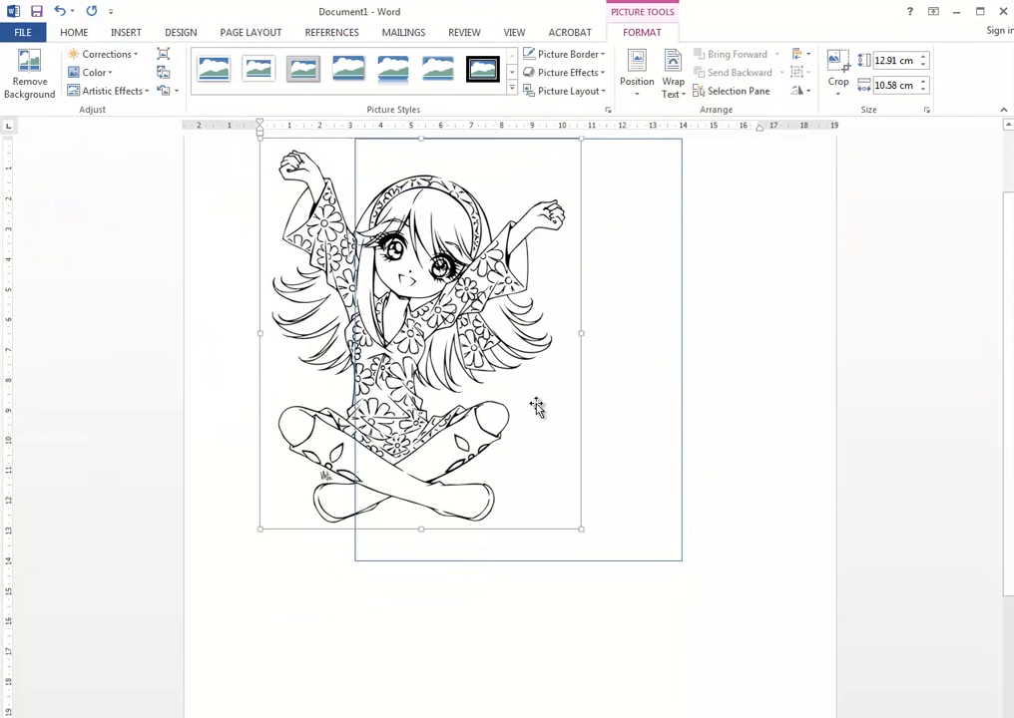
left_click(607, 414)
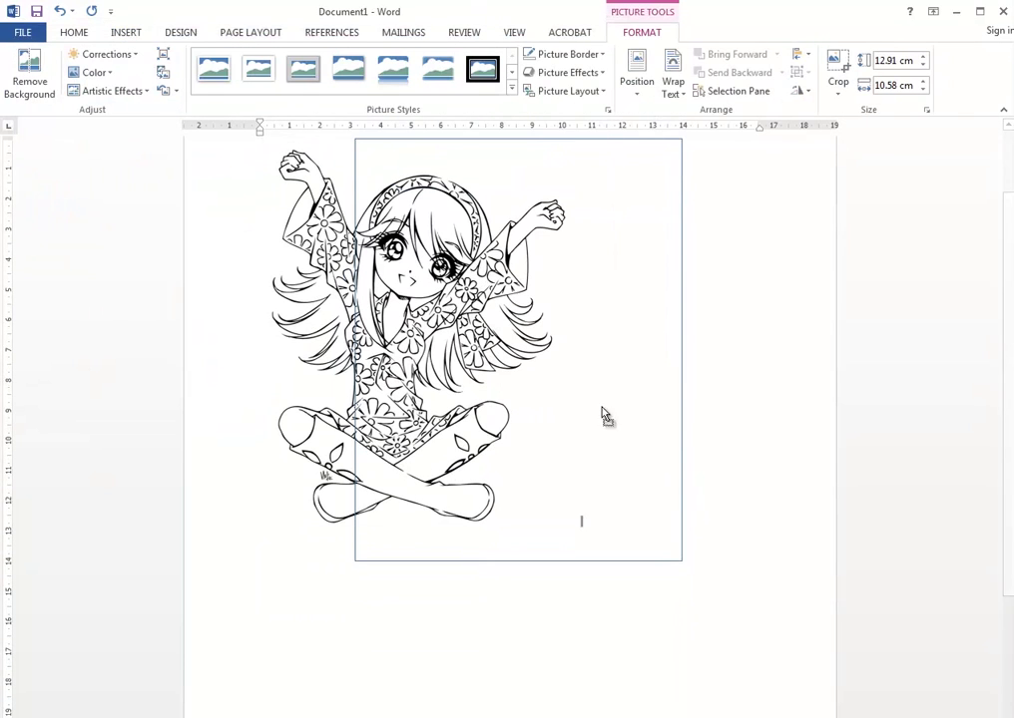
left_click(345, 383)
scroll(552, 268, "up", 2)
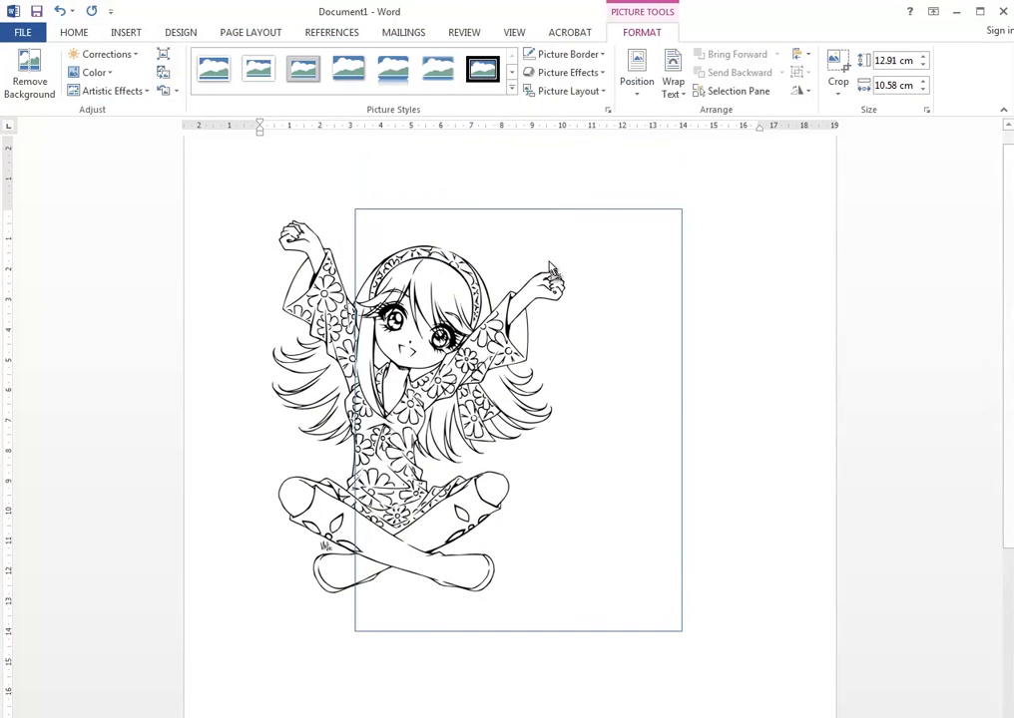
left_click(551, 269)
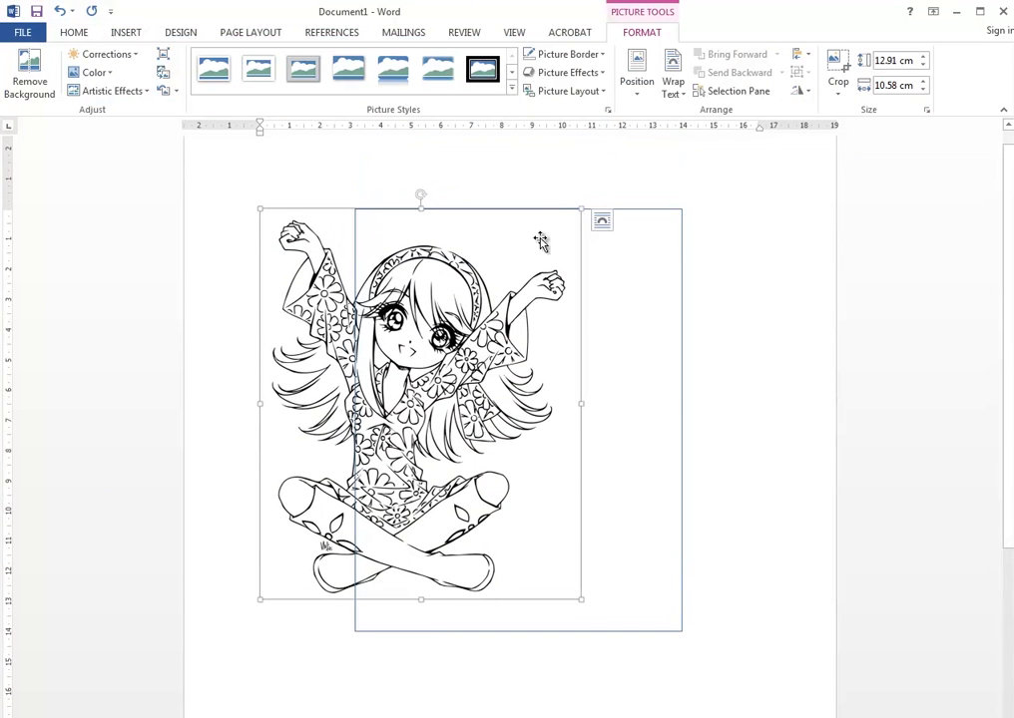
left_click(603, 222)
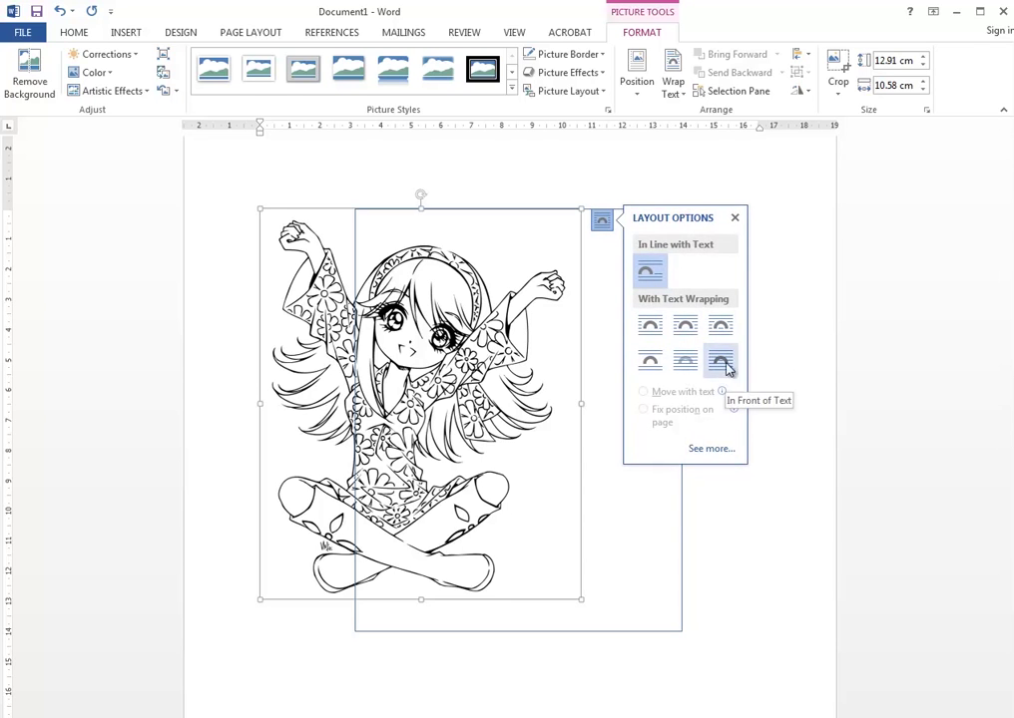
left_click(720, 365)
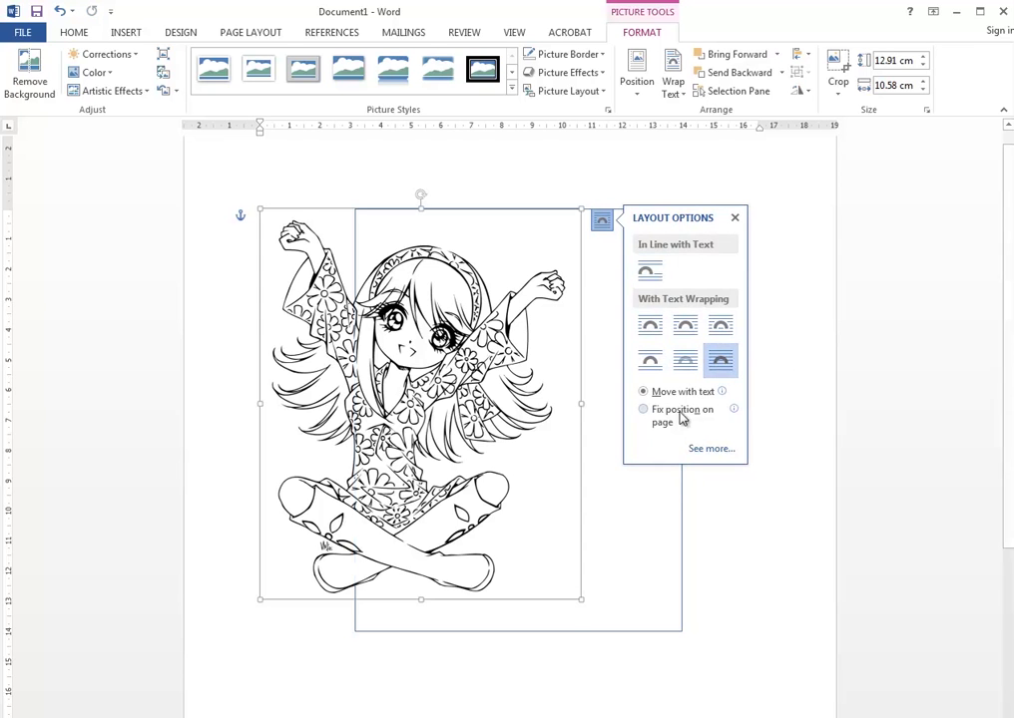
left_click_drag(450, 380, 626, 399)
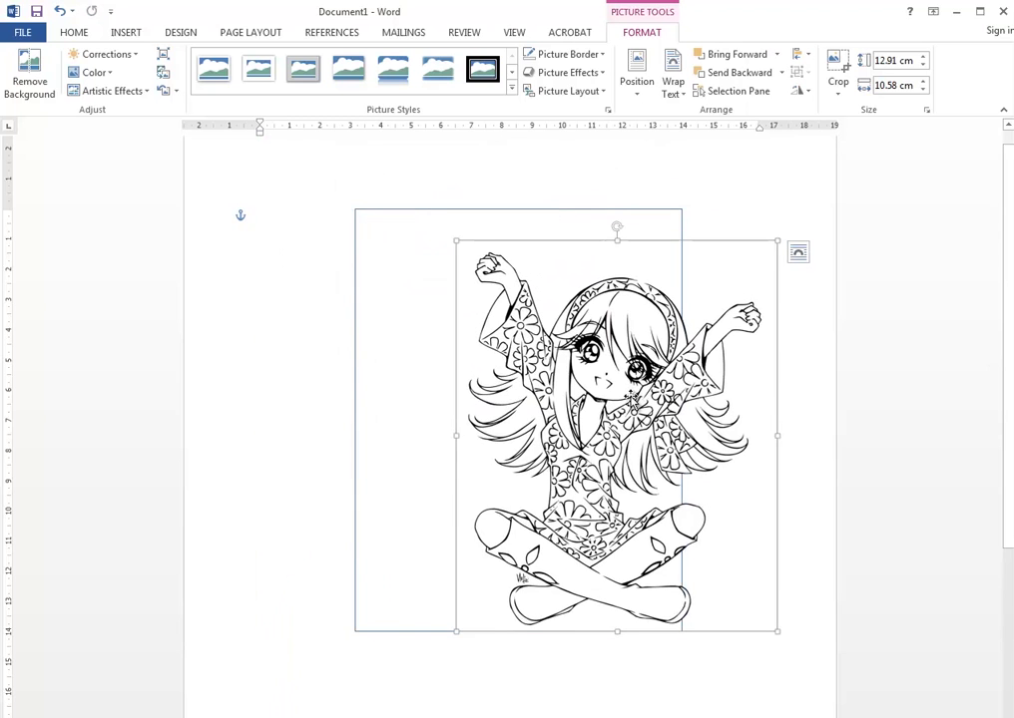
Step: Drag the Melody picture down and left so its legs extend below the frame's bottom edge
scroll(558, 400, "down", 1)
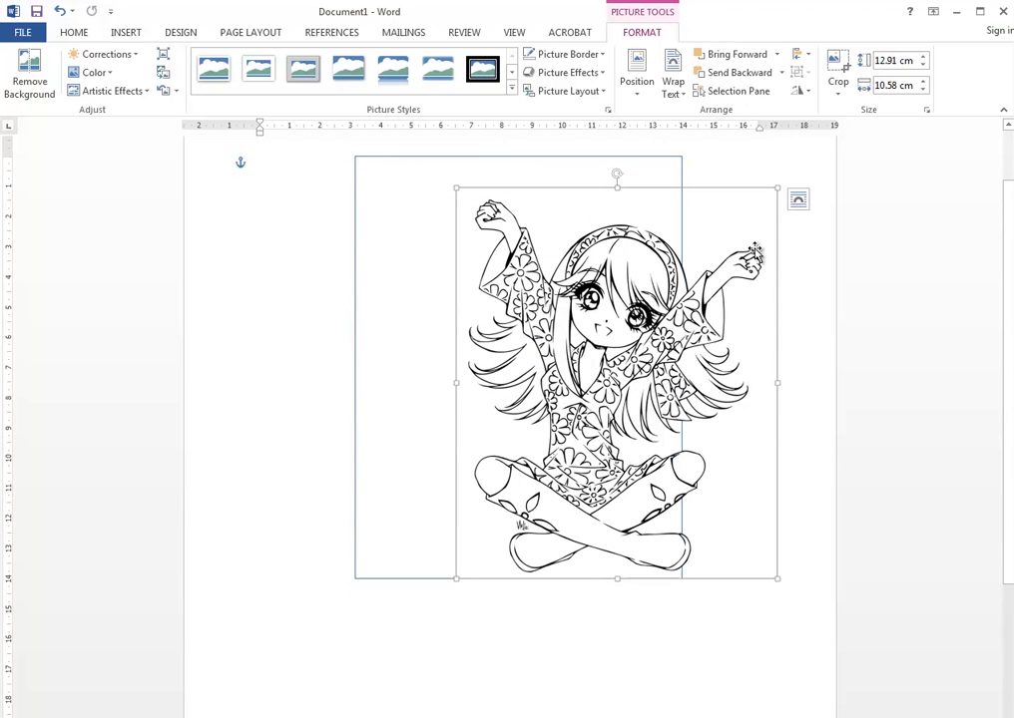
left_click_drag(489, 269, 339, 388)
left_click_drag(469, 477, 488, 465)
left_click(715, 421)
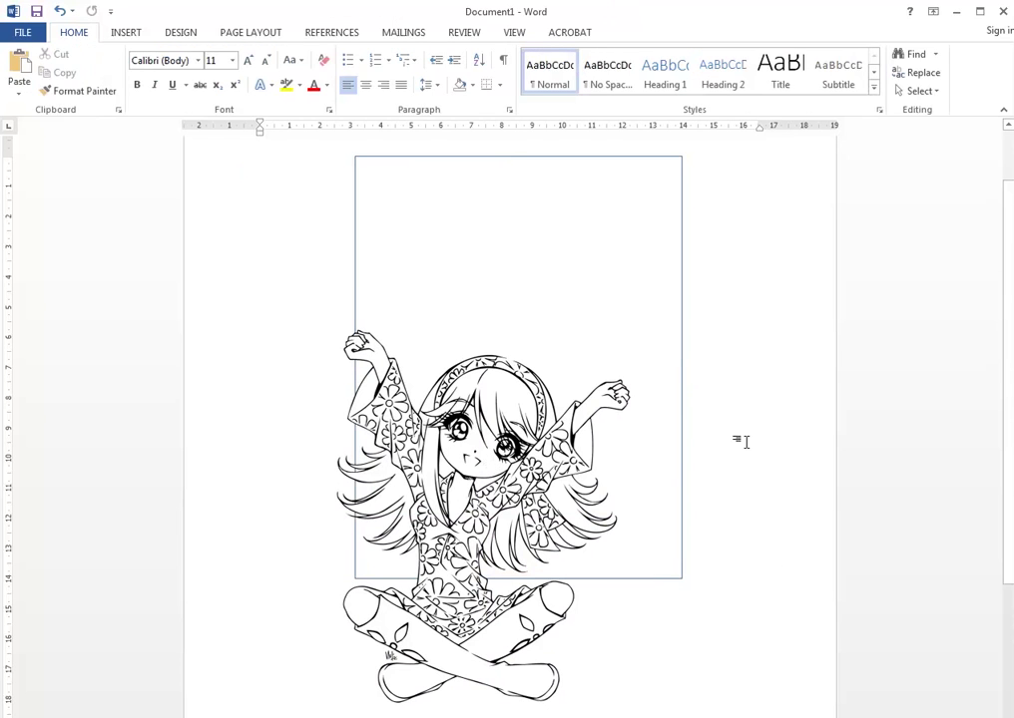
left_click(390, 349)
left_click_drag(490, 417, 494, 421)
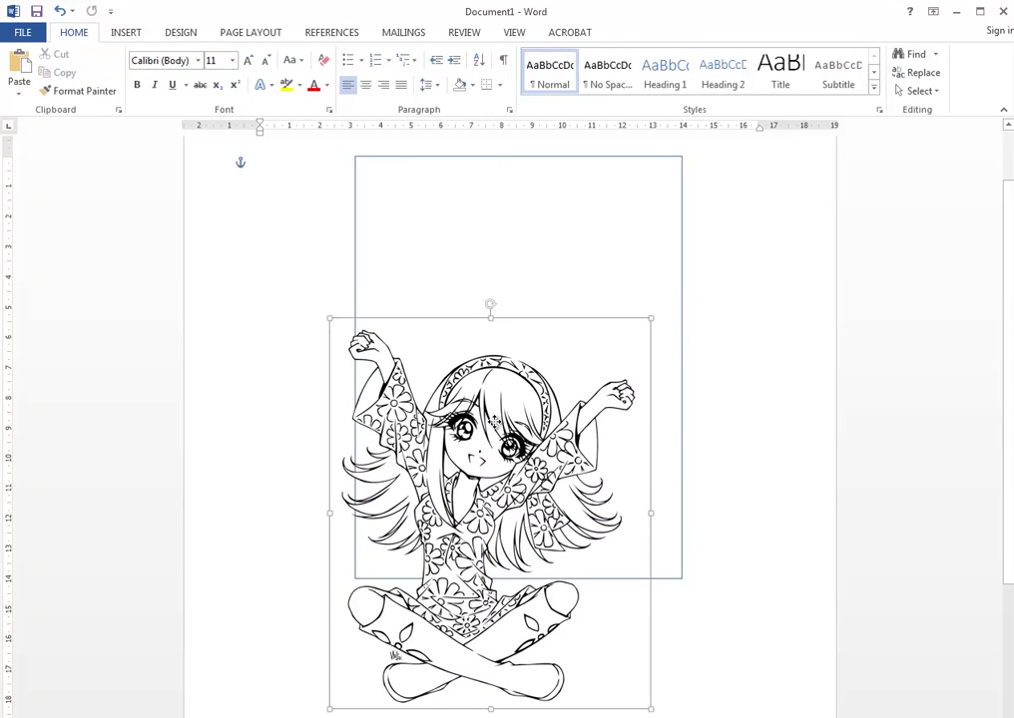
left_click(707, 451)
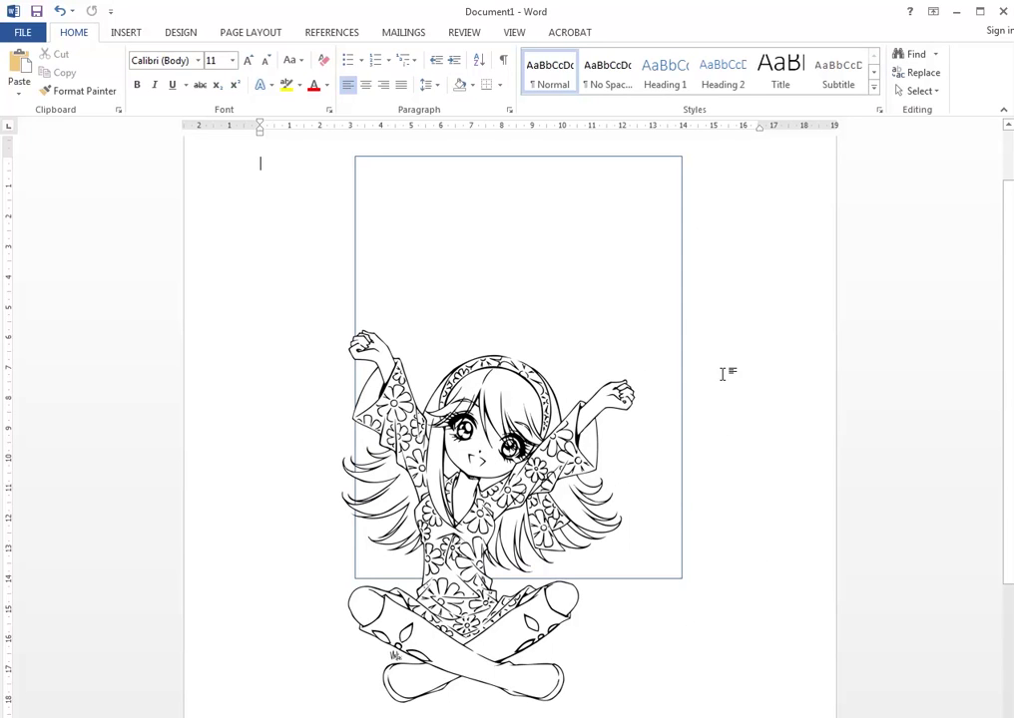
scroll(722, 320, "up", 1)
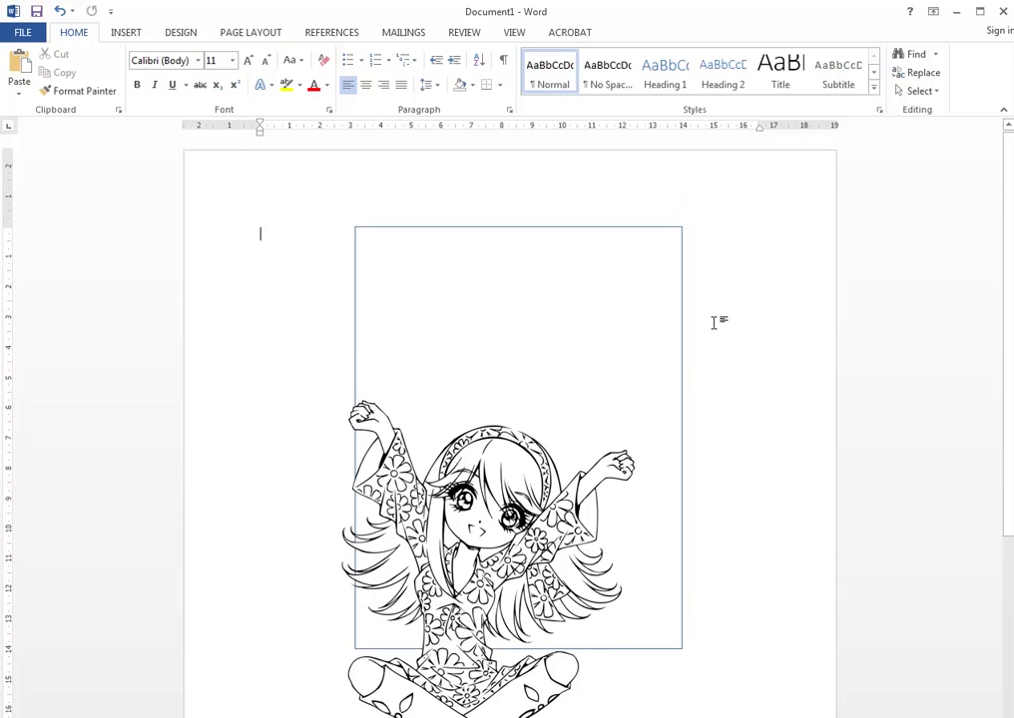
Step: Draw a tall blue rectangle covering the picture's left of the frame
left_click(125, 32)
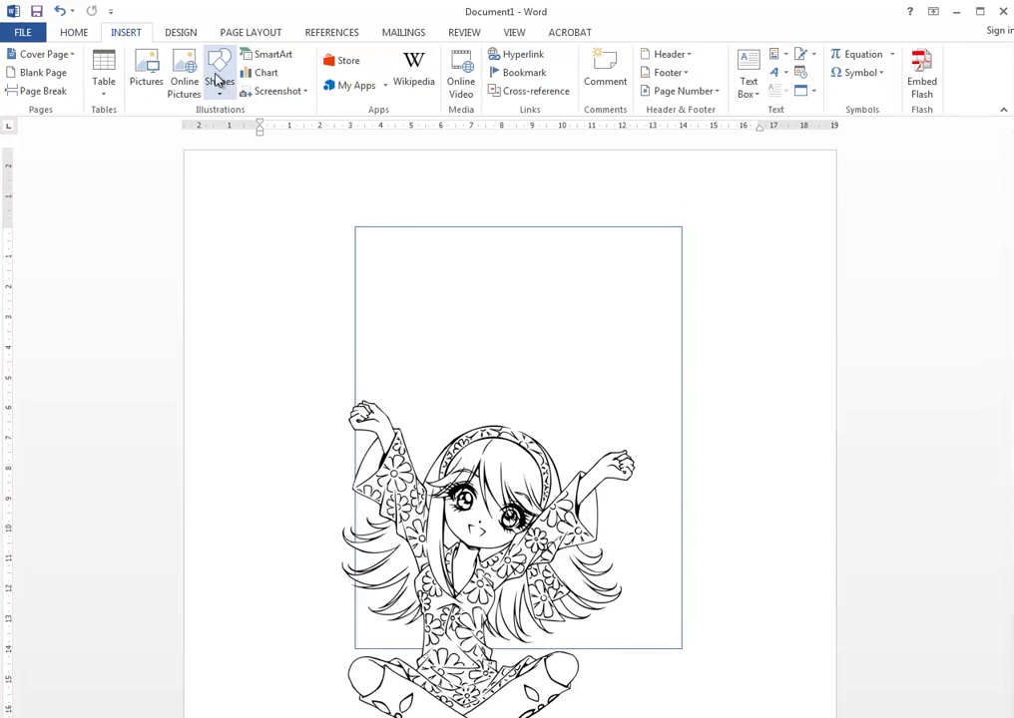
left_click(219, 75)
left_click(261, 130)
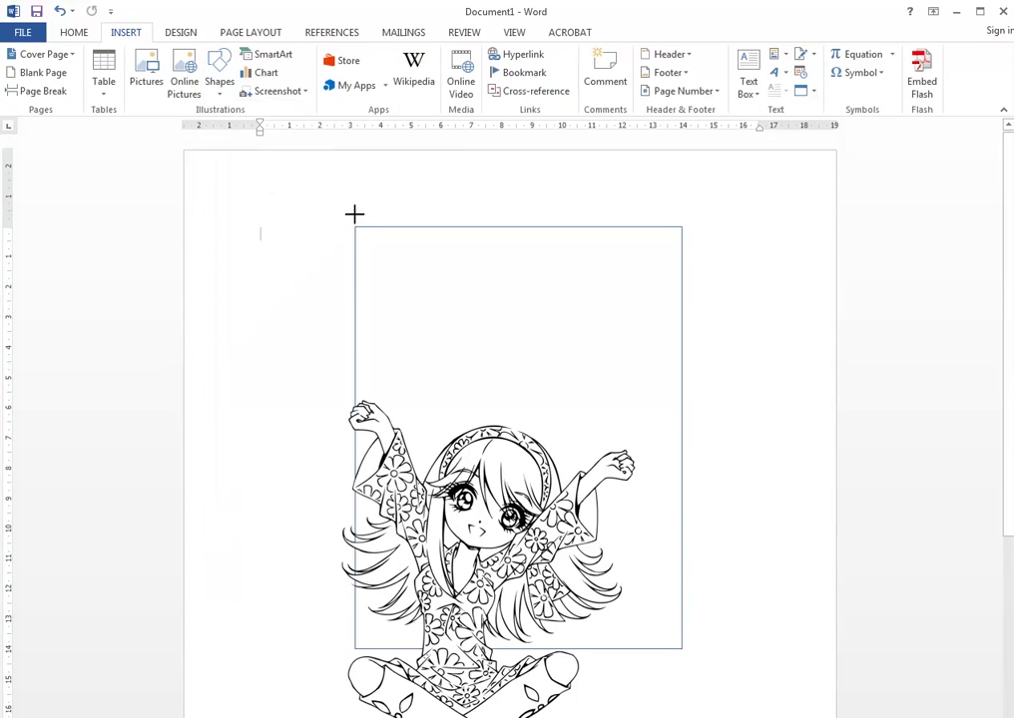
mouse_move(355, 210)
left_mouse_down()
mouse_move(303, 419)
mouse_move(233, 599)
mouse_move(247, 670)
mouse_move(226, 683)
left_mouse_up()
scroll(245, 643, "down", 3)
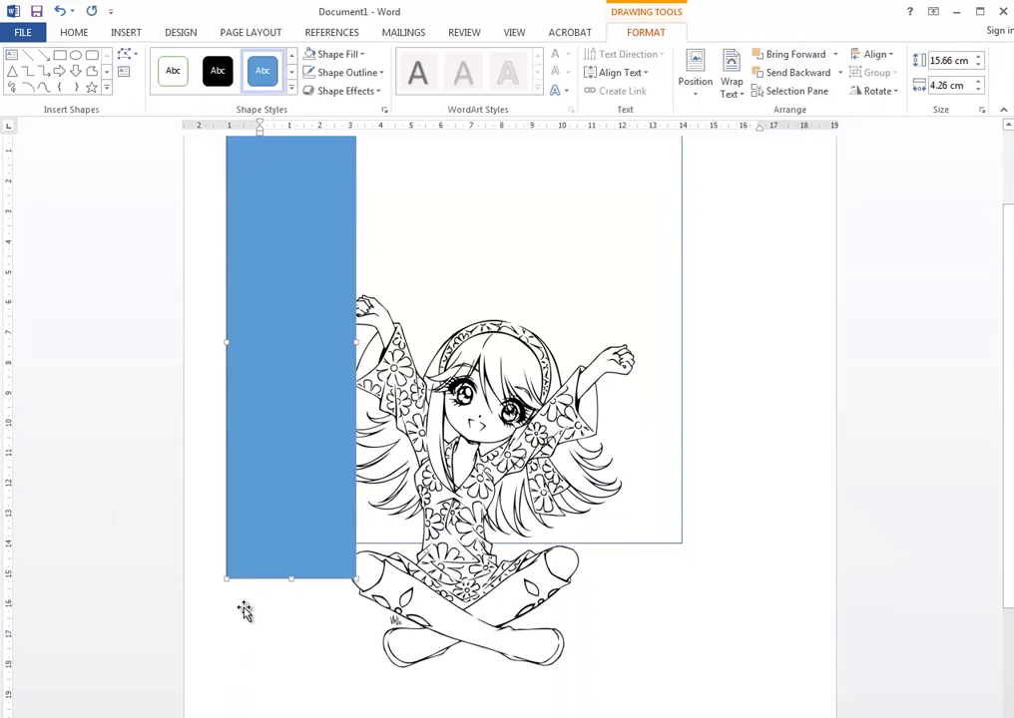
Step: Draw a wide 5.08 × 17.97 cm rectangle across the frame's bottom, masking the picture's lower part
left_click(124, 33)
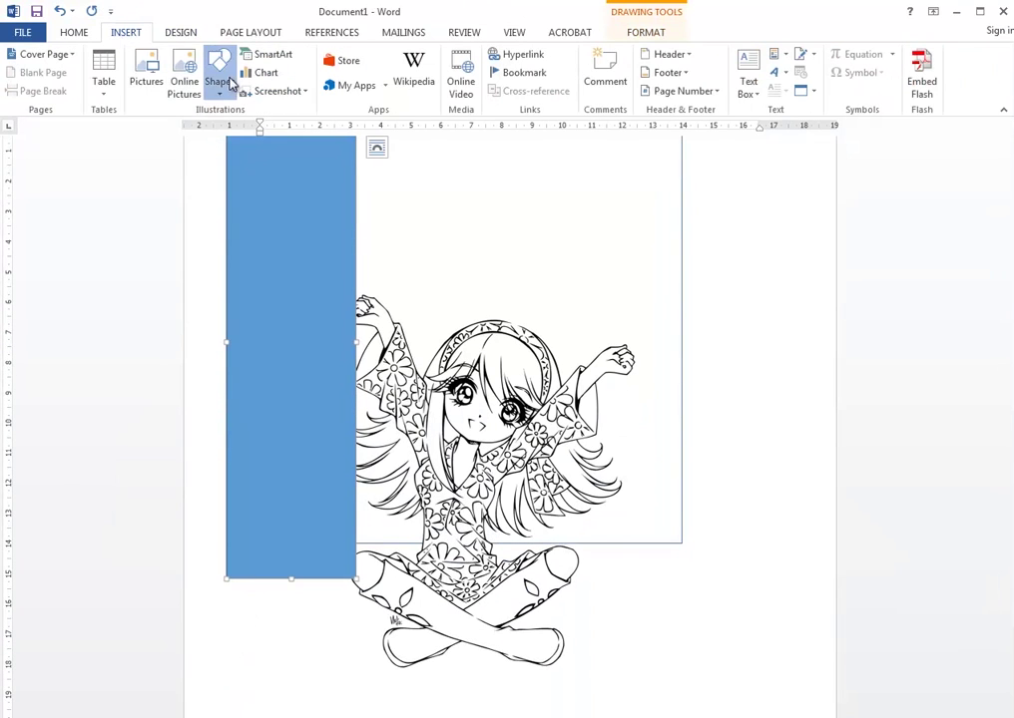
left_click(219, 78)
left_click(260, 129)
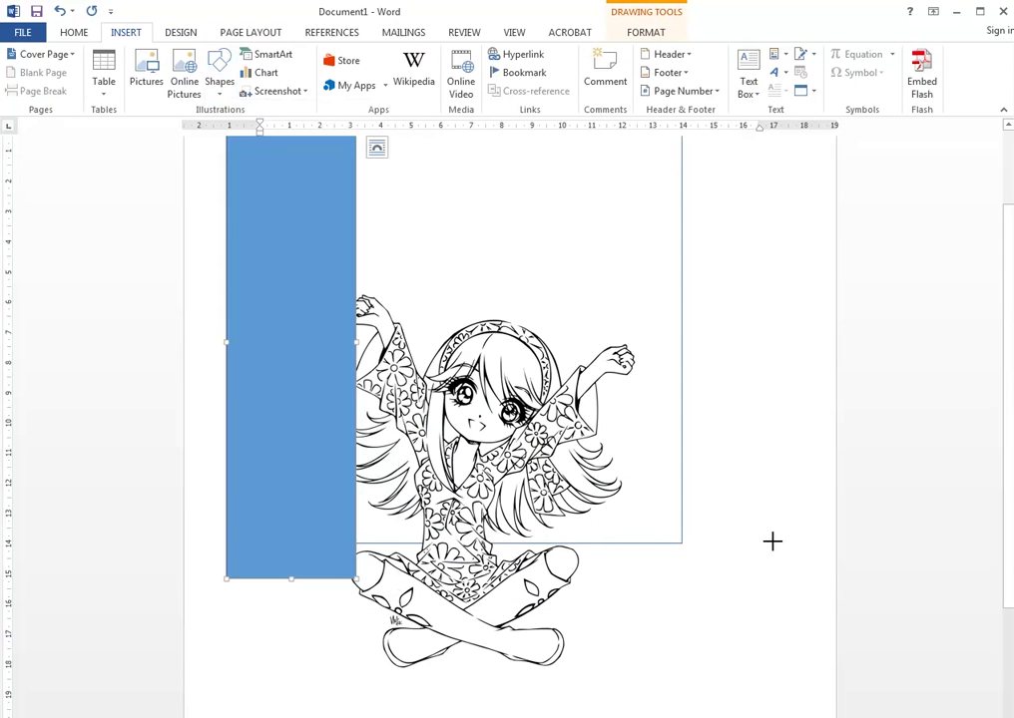
left_click_drag(770, 544, 227, 697)
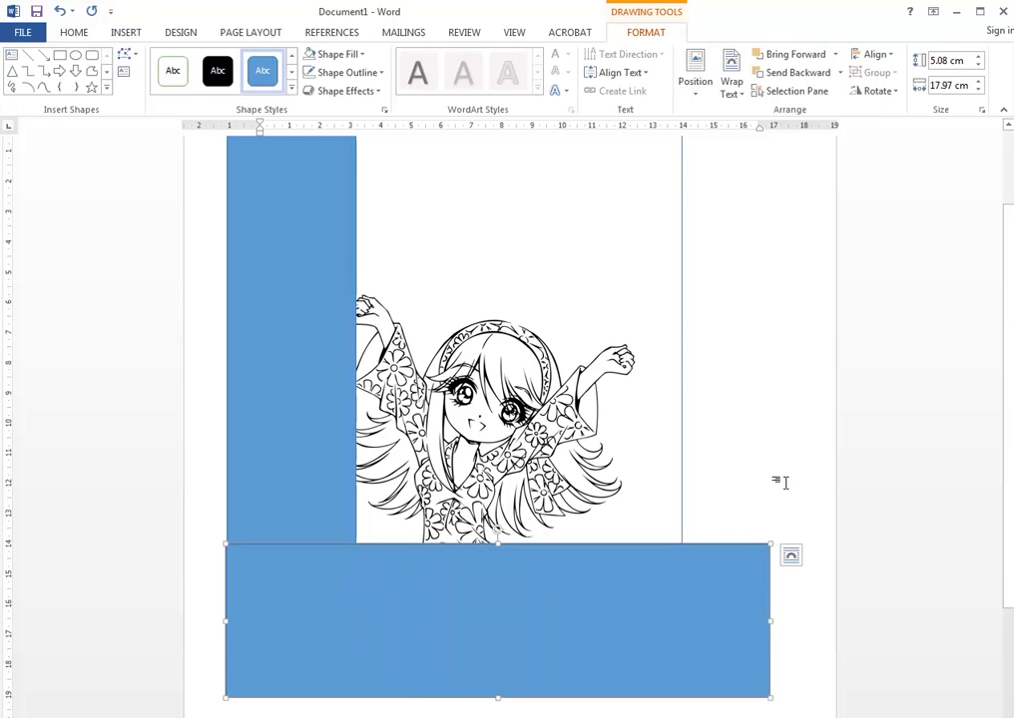
left_click(792, 541)
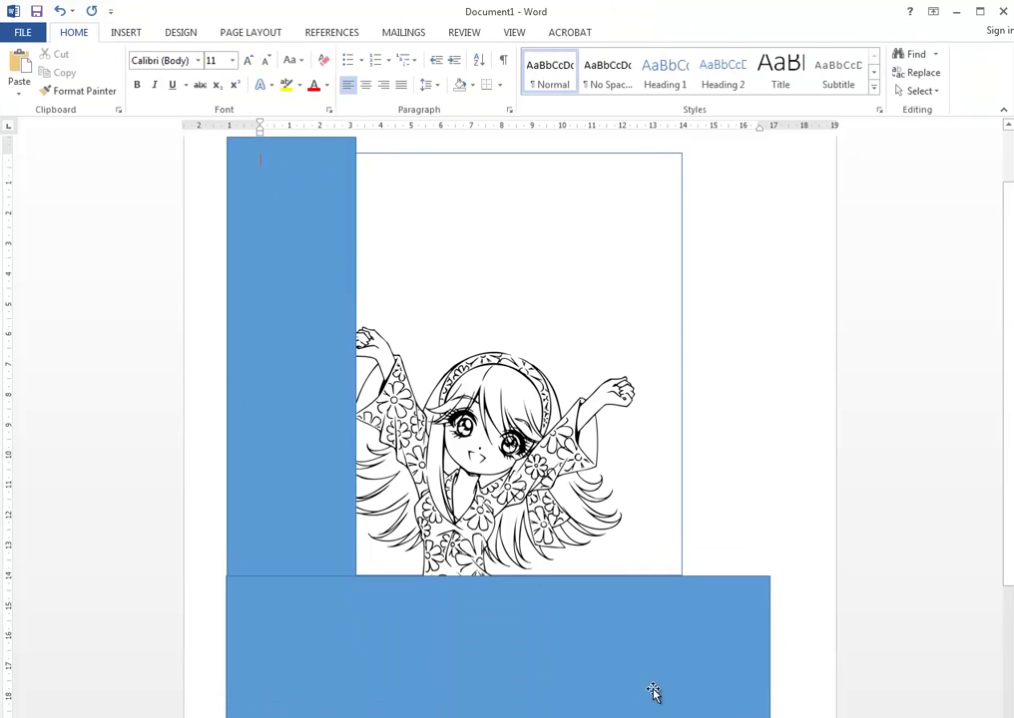
scroll(772, 380, "up", 2)
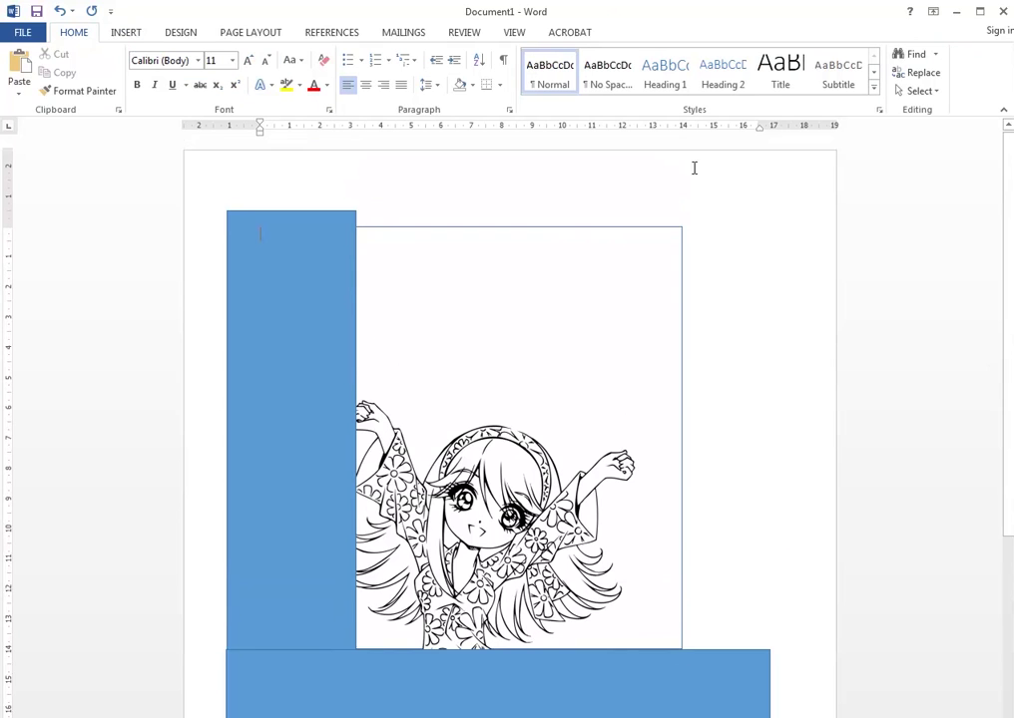
scroll(719, 545, "down", 1)
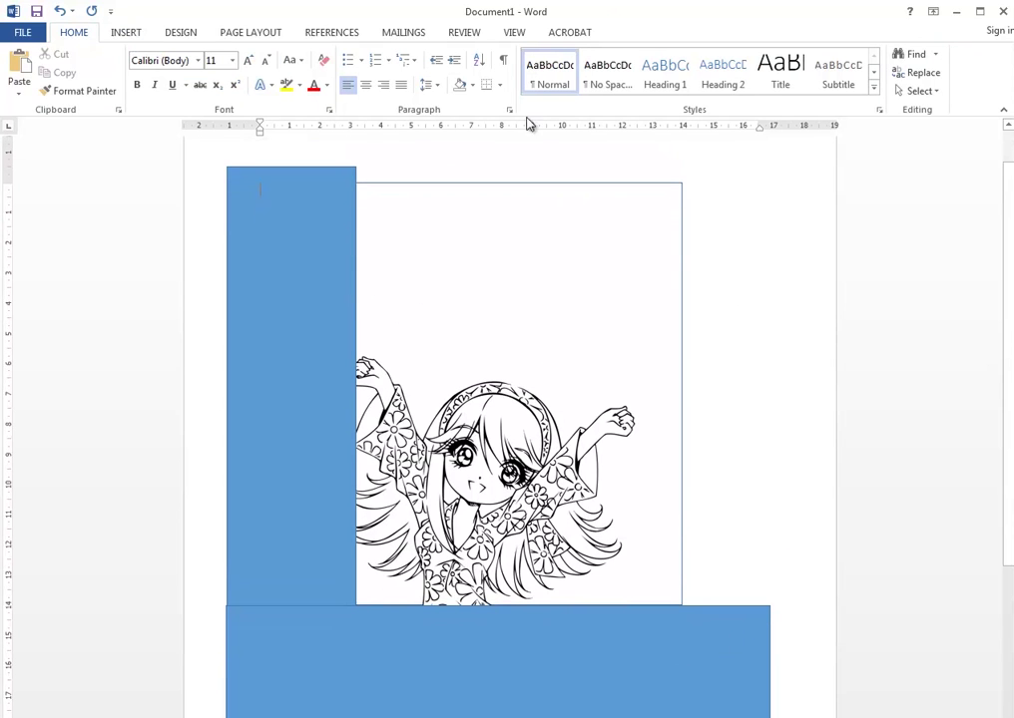
scroll(649, 529, "down", 2)
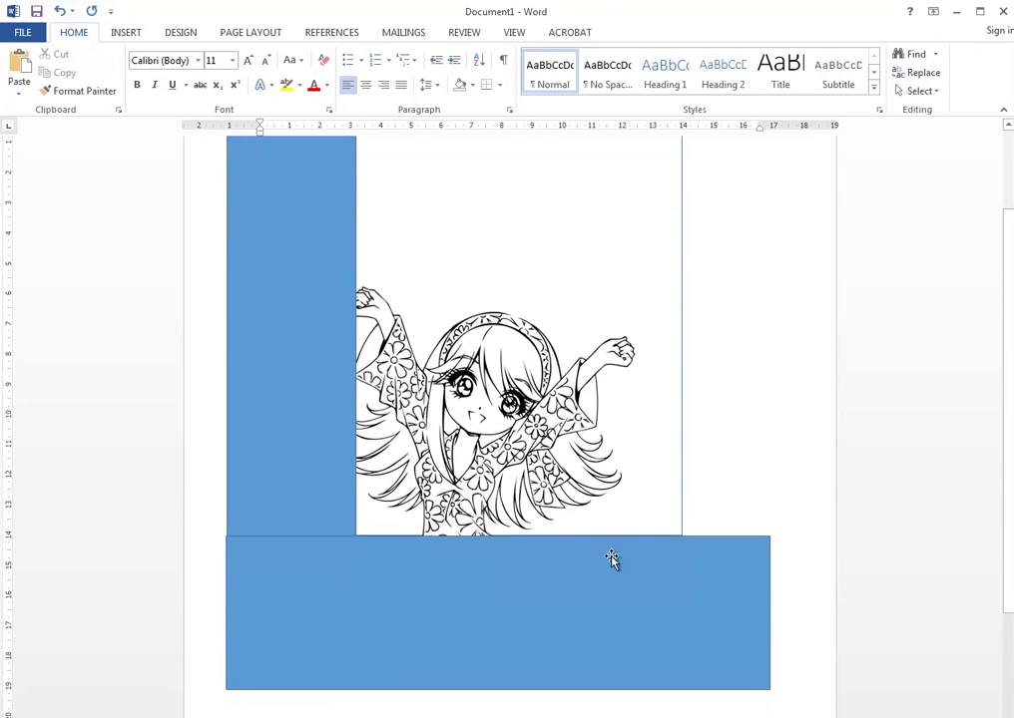
Step: Select both blue rectangles and group them into one shape
left_click(400, 613)
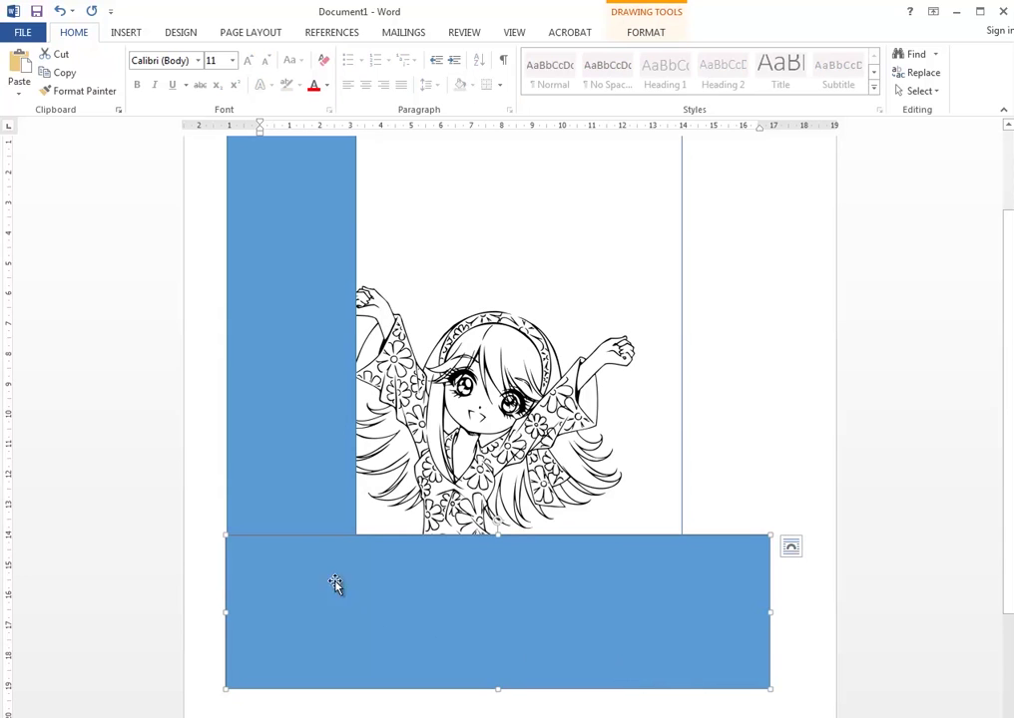
left_click(295, 415, "shift")
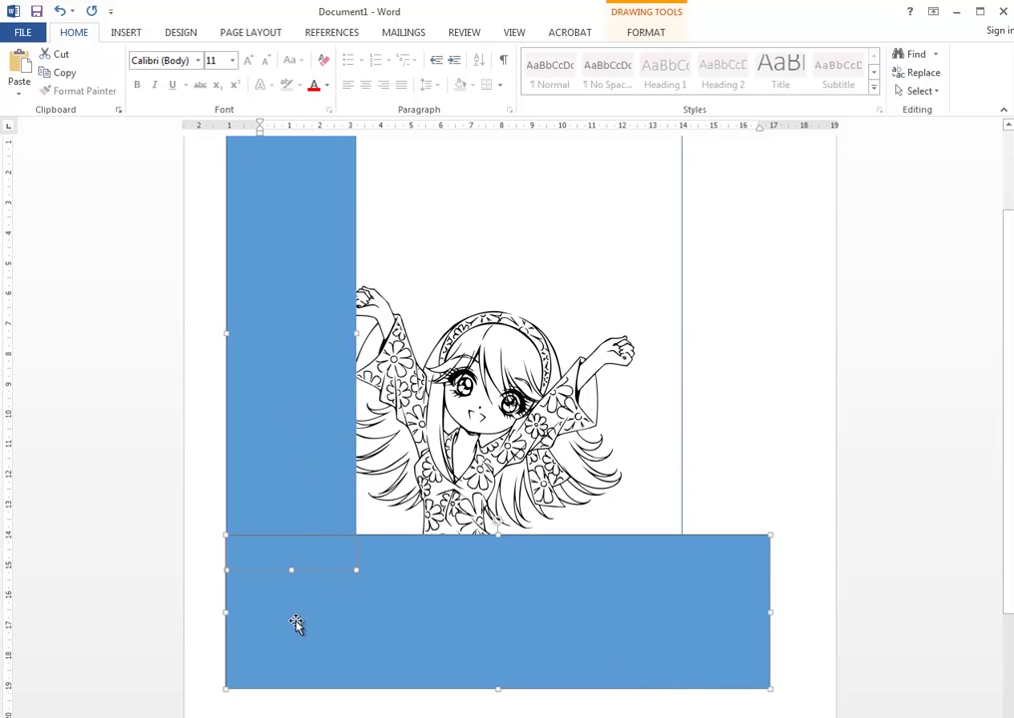
right_click(273, 315)
mouse_move(329, 407)
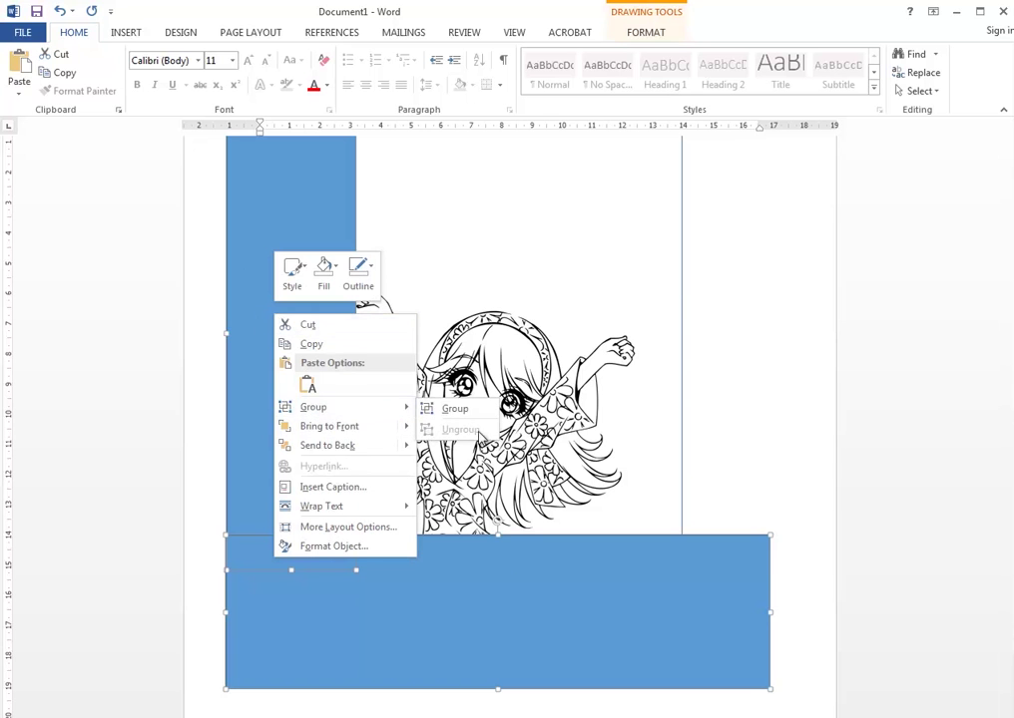
left_click(455, 409)
Step: Reposition the grouped rectangles so they sit snugly against the frame's left and bottom edges
left_click_drag(412, 564, 349, 610)
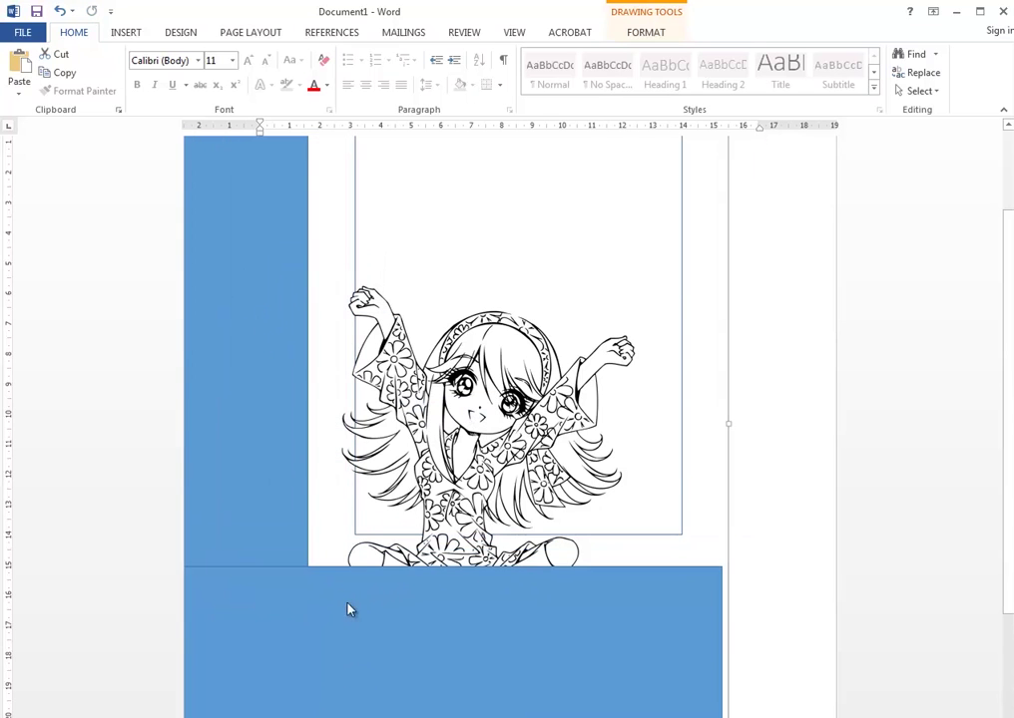
left_click_drag(335, 656, 391, 635)
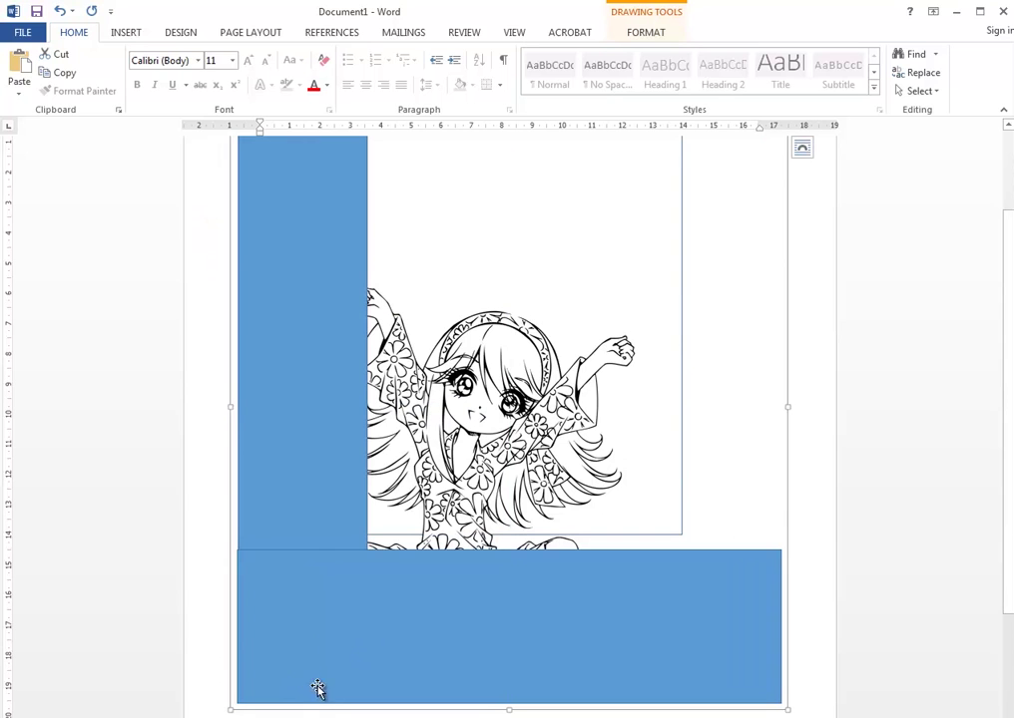
left_click_drag(324, 691, 346, 651)
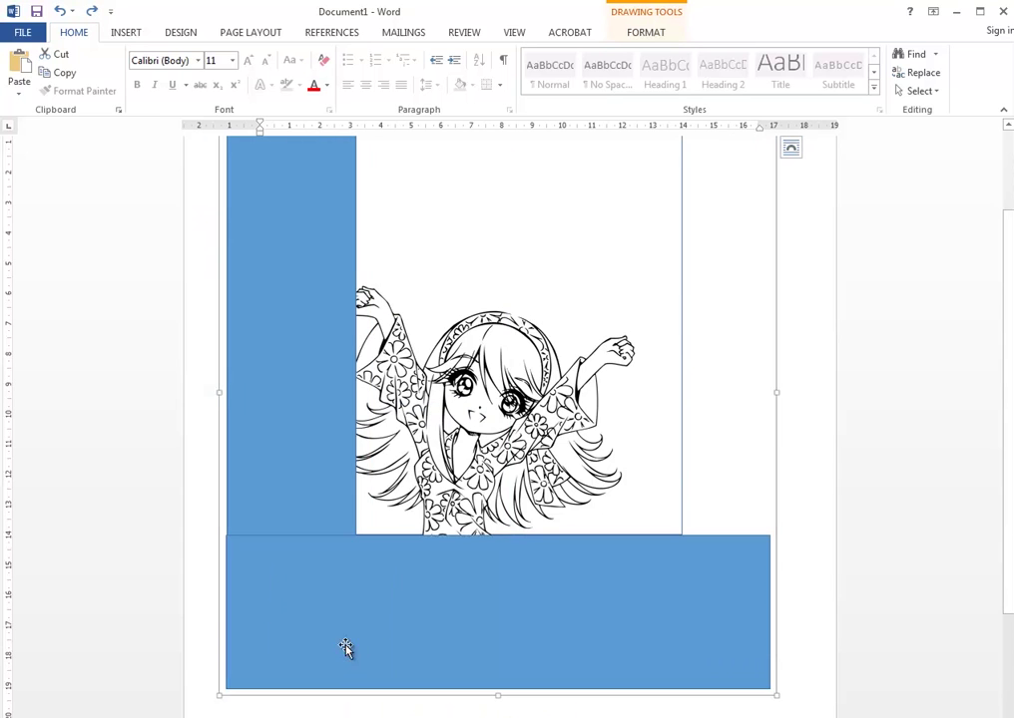
left_click(824, 476)
scroll(819, 484, "up", 2)
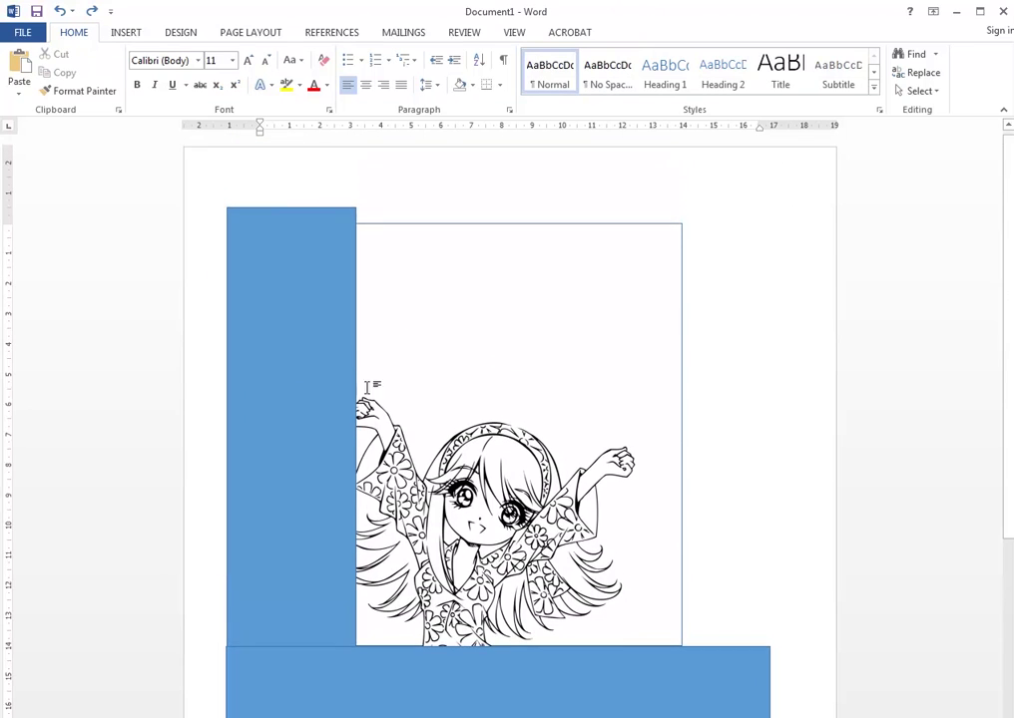
scroll(324, 453, "down", 3)
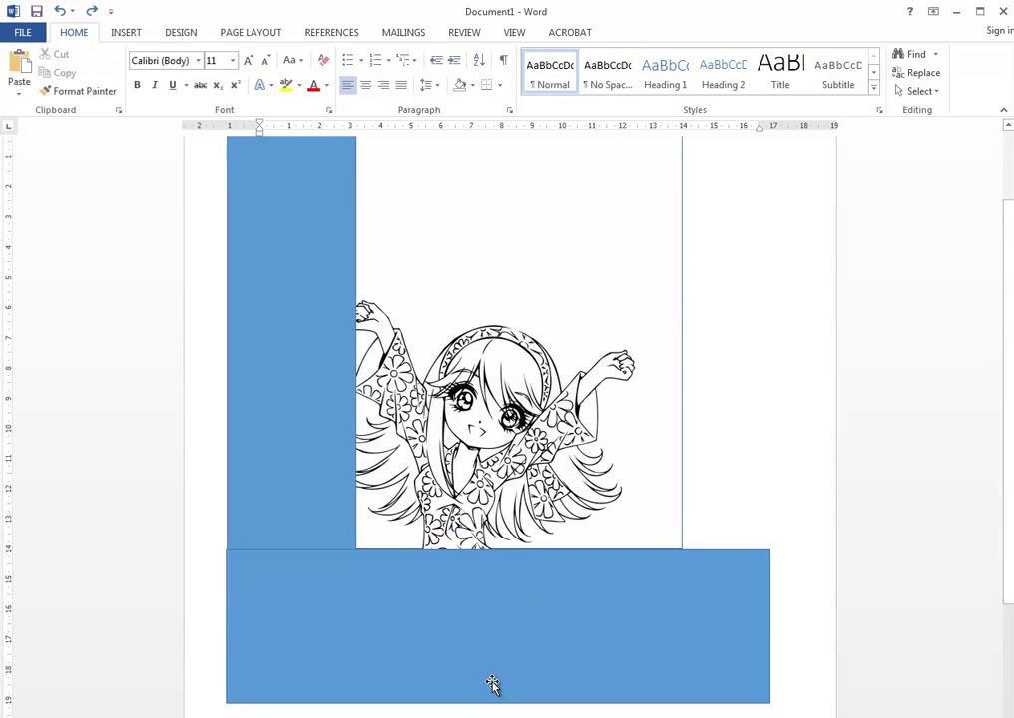
Step: Give the grouped rectangles a white fill and no outline
left_click(310, 414)
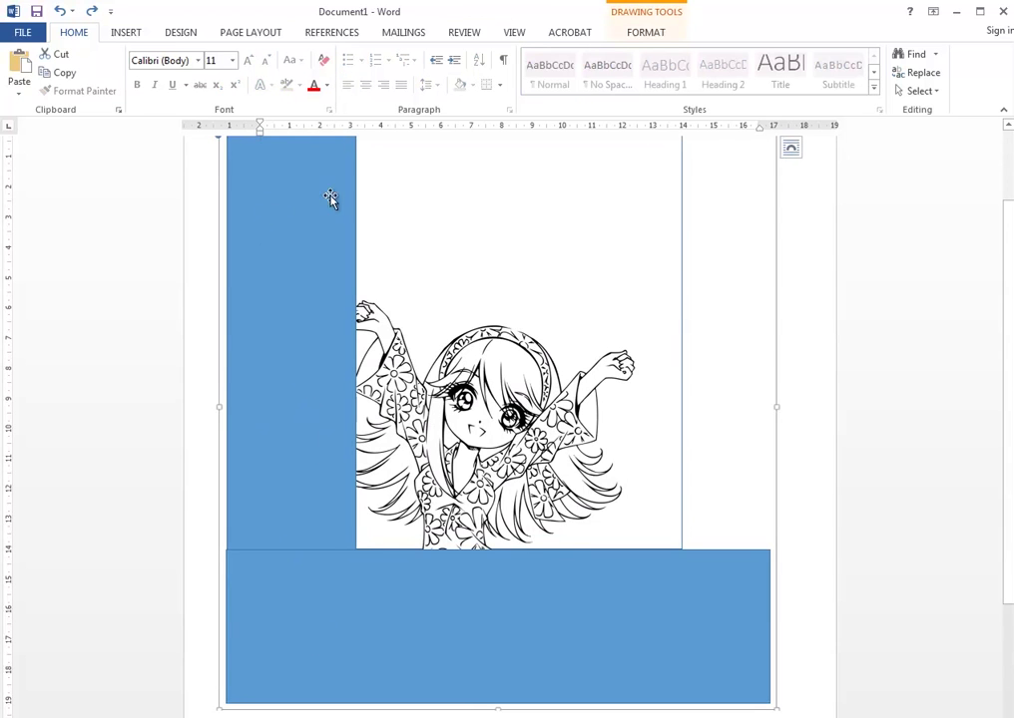
left_click(647, 34)
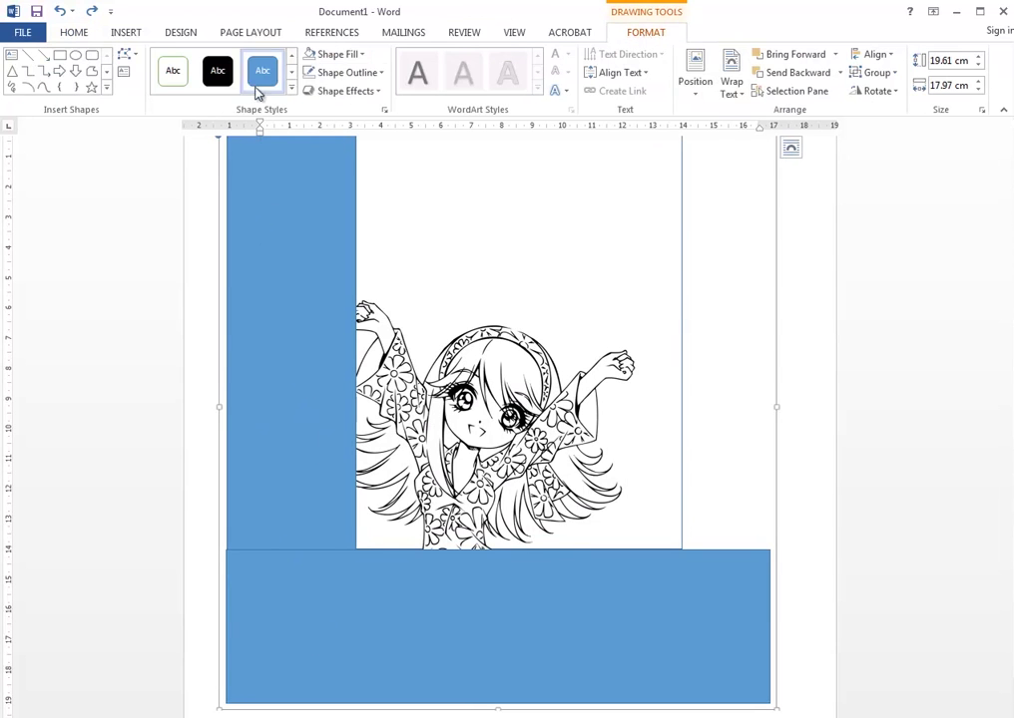
left_click(361, 56)
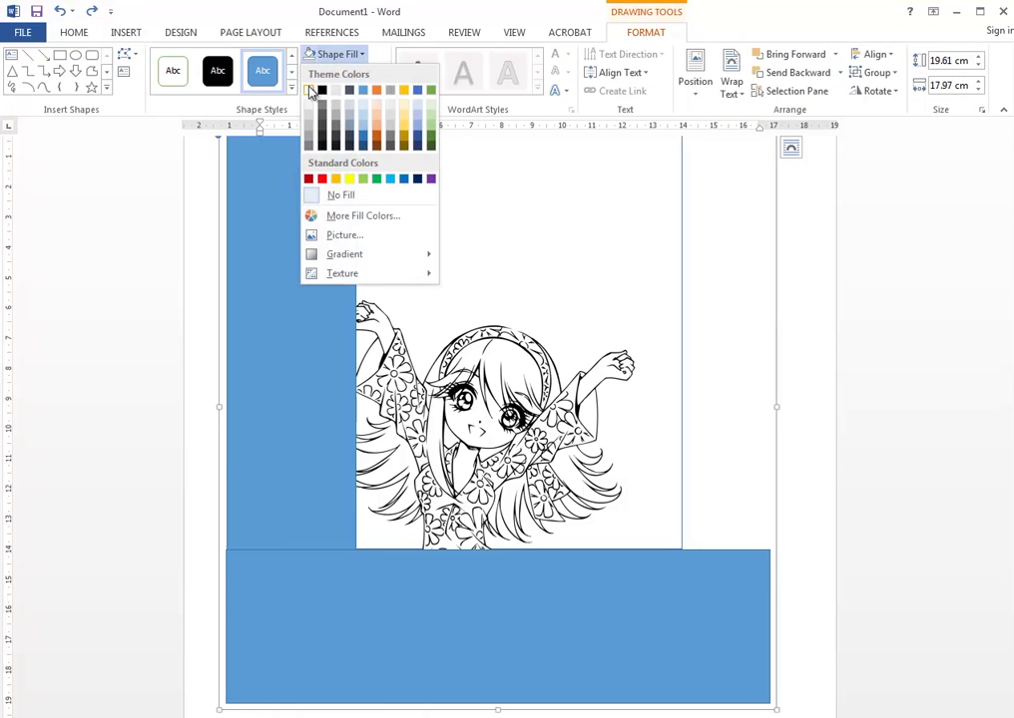
left_click(310, 91)
left_click(353, 73)
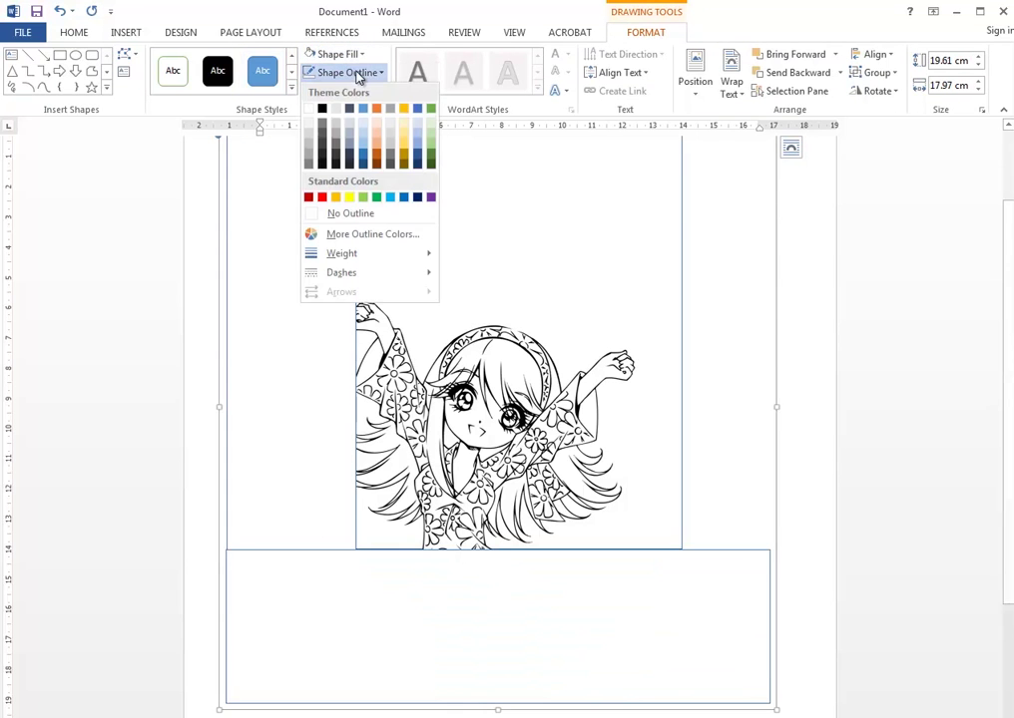
left_click(351, 213)
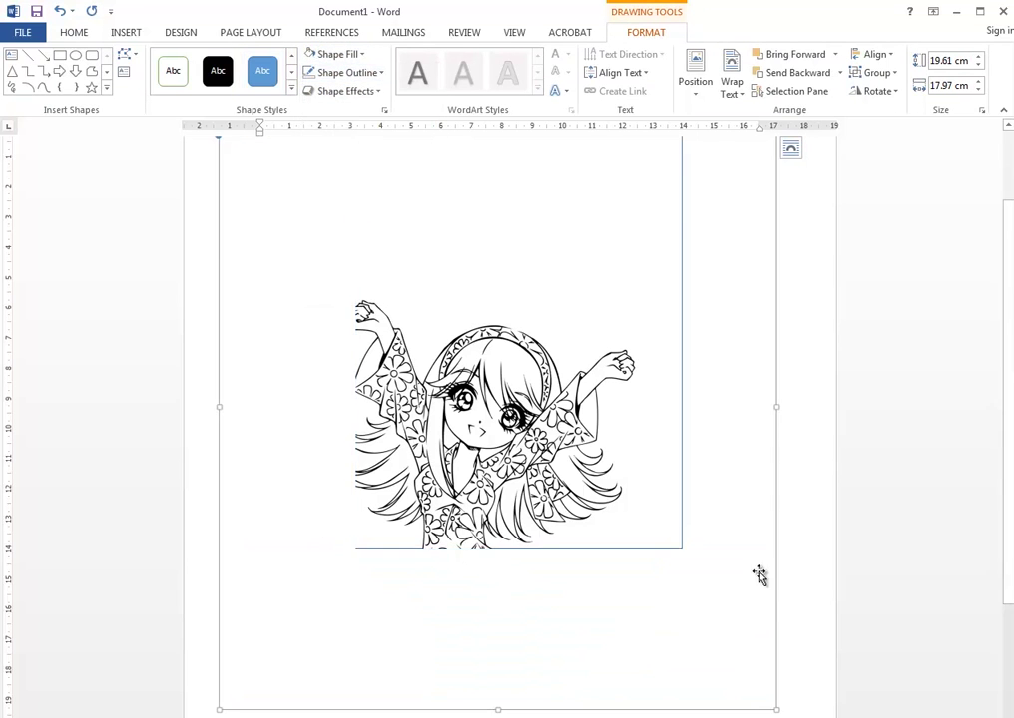
left_click(730, 482)
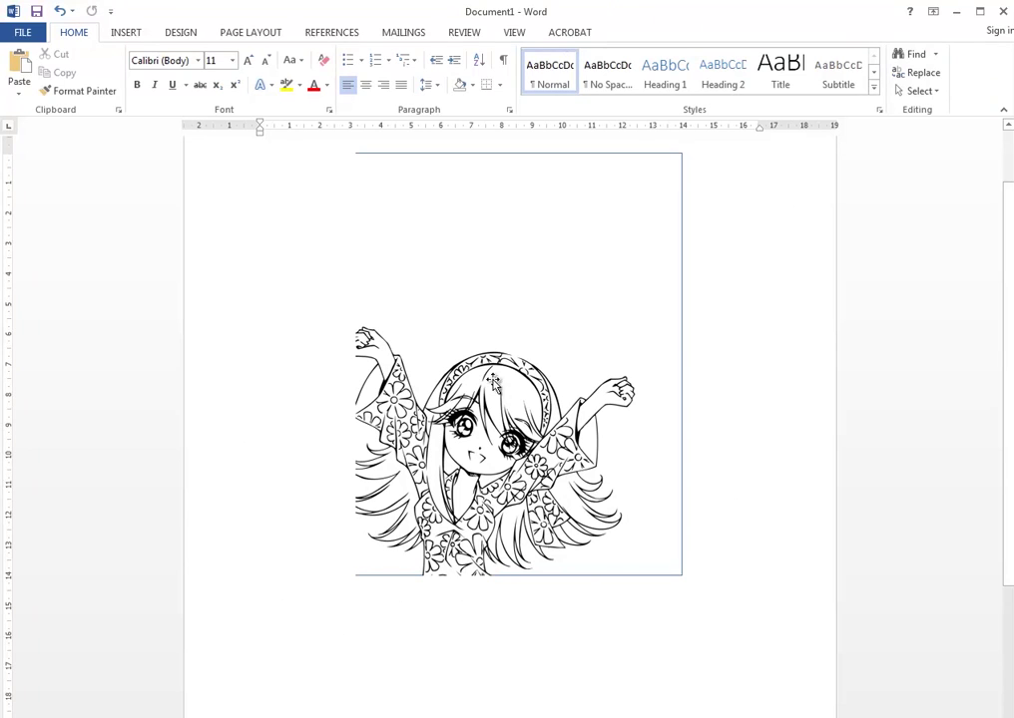
Step: Bring the outline frame to the front so its border shows on all four sides
left_click(680, 160)
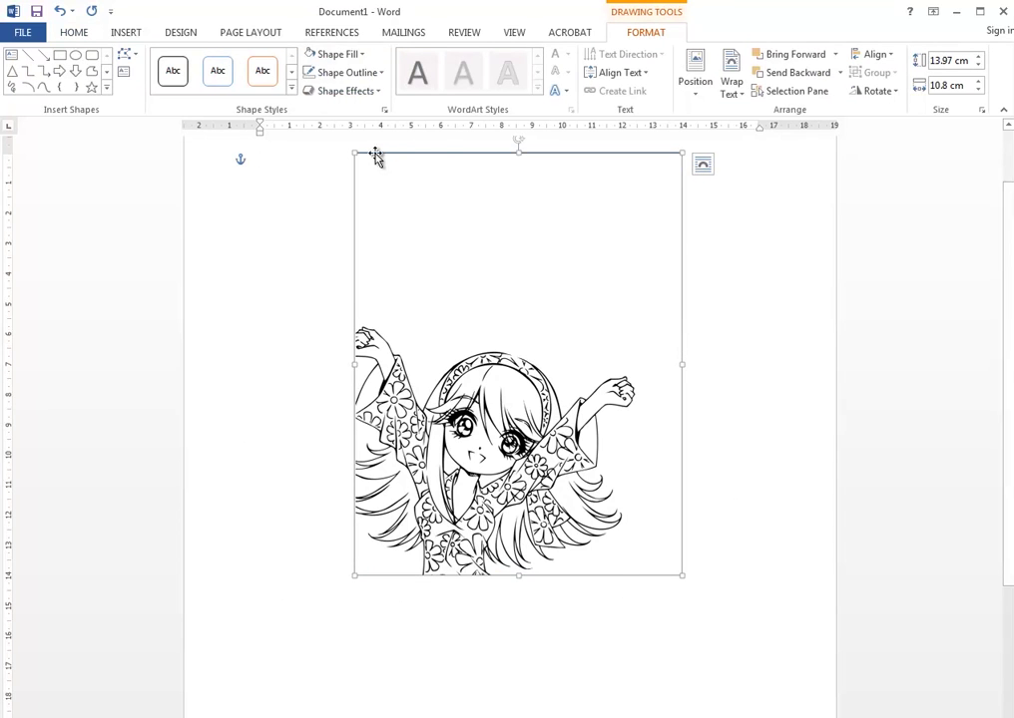
right_click(681, 417)
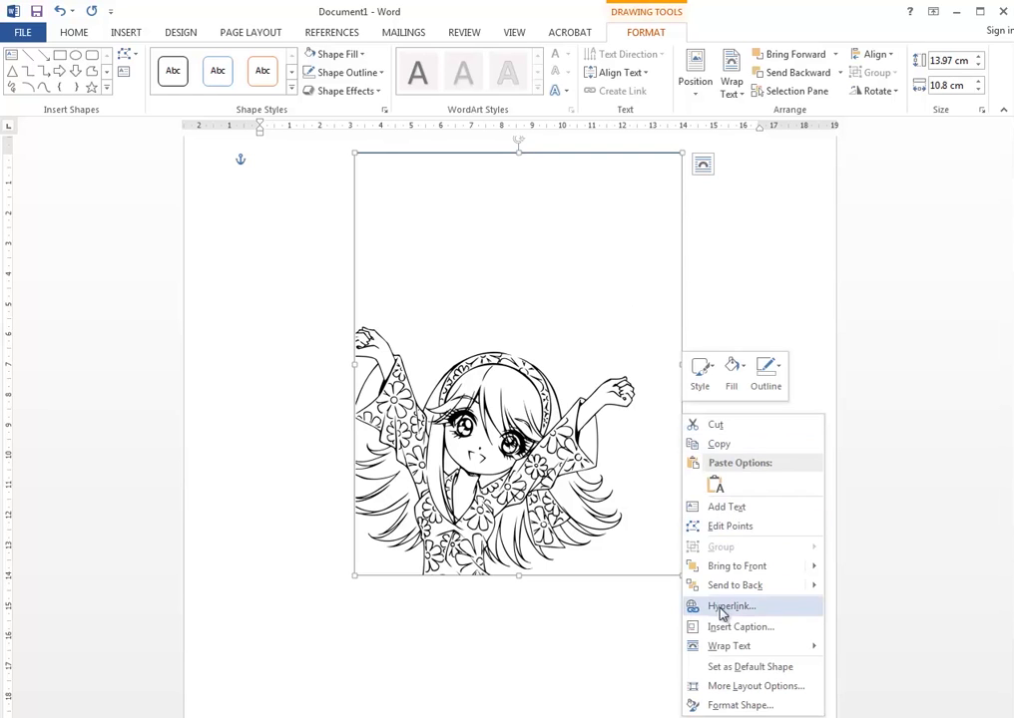
left_click(726, 568)
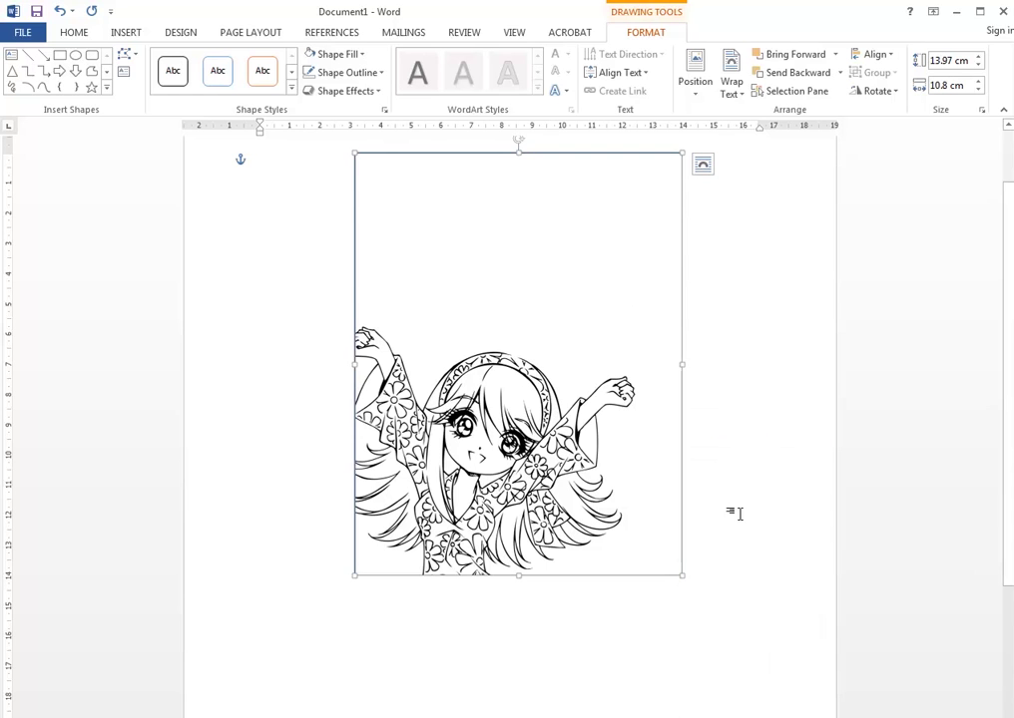
left_click(769, 454)
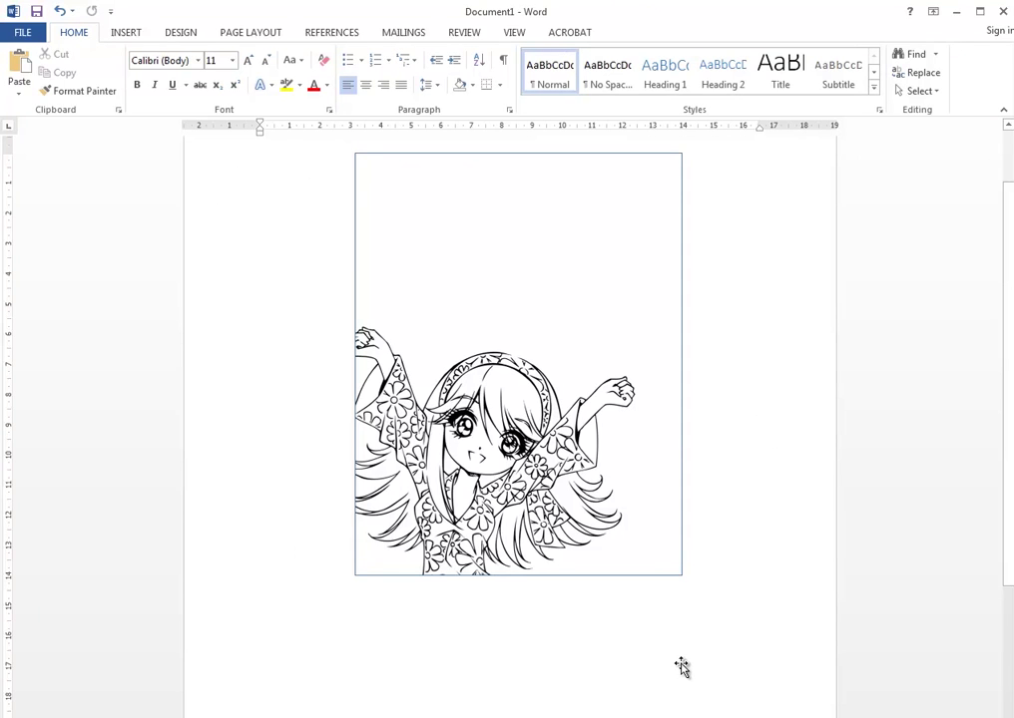
Step: Reposition the Melody picture inside the frame, shifting it slightly up and left
scroll(821, 476, "down", 1)
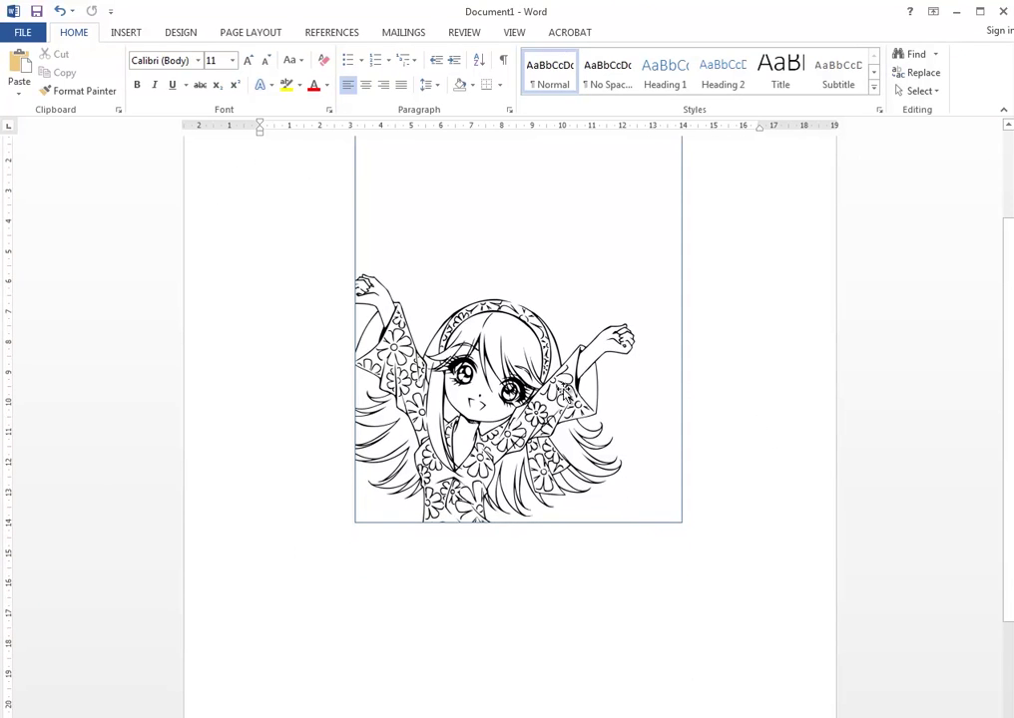
scroll(293, 166, "up", 1)
left_click_drag(367, 361, 534, 465)
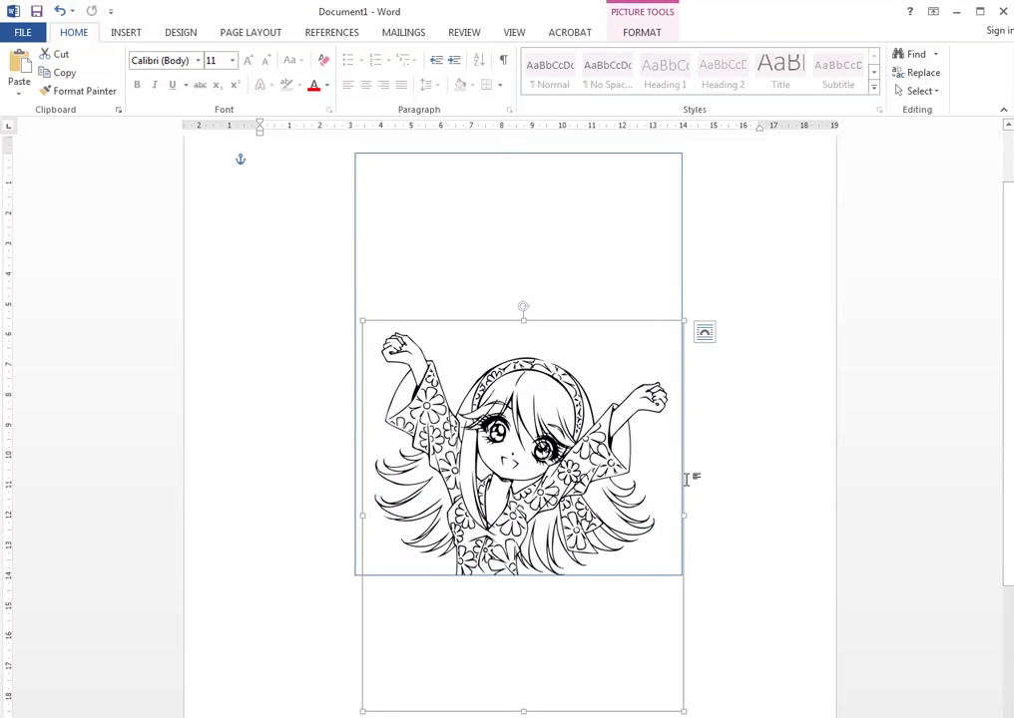
left_click(803, 496)
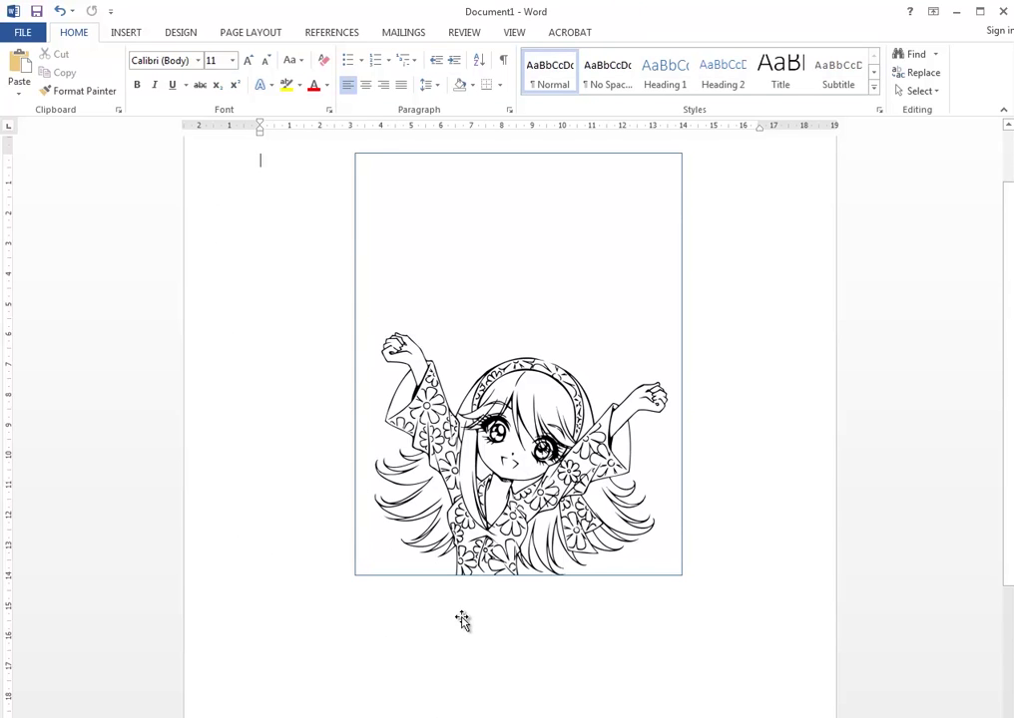
left_click_drag(538, 441, 492, 435)
left_click(887, 429)
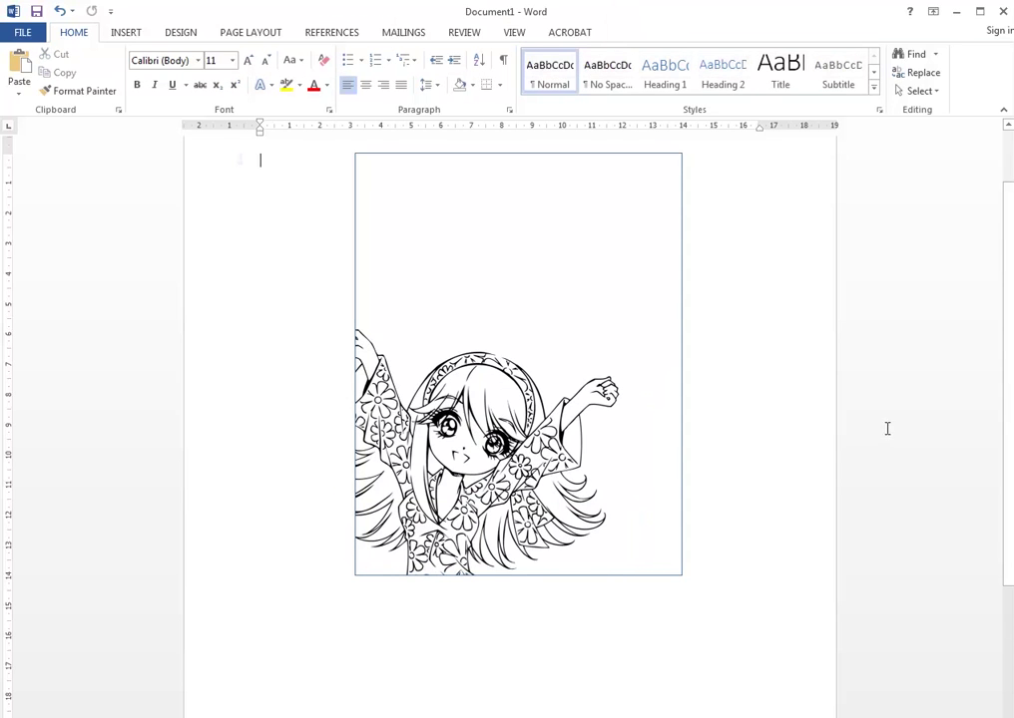
scroll(887, 429, "down", 3)
scroll(889, 502, "up", 4)
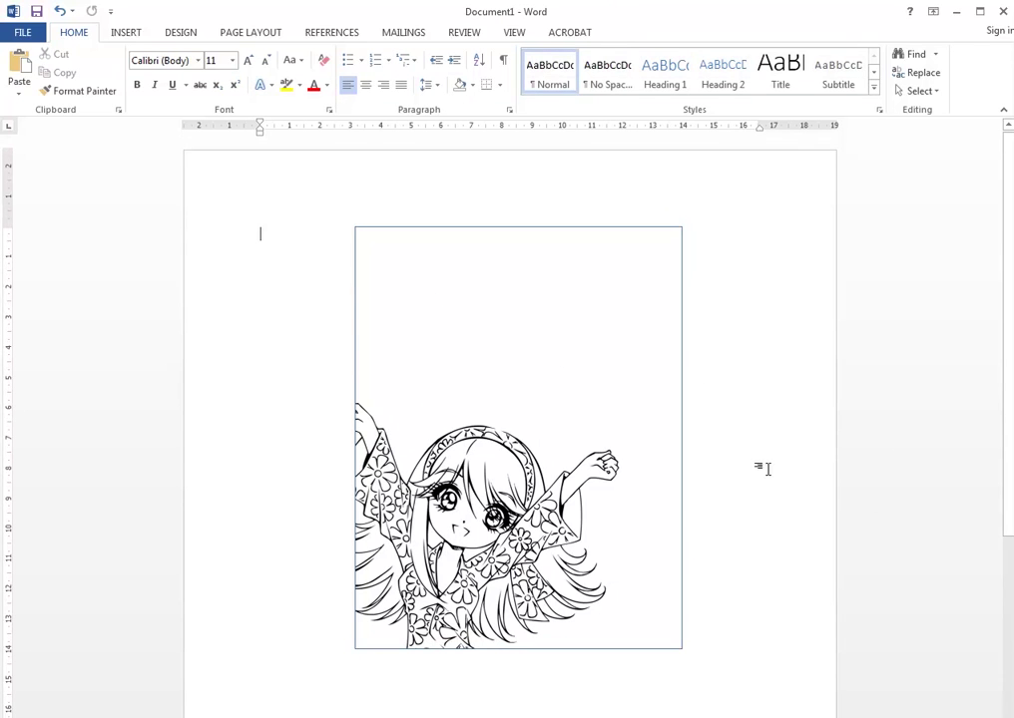
Step: Enlarge the picture from its top-right corner, undoing a top-edge resize, and nudge it into place
left_click(384, 439)
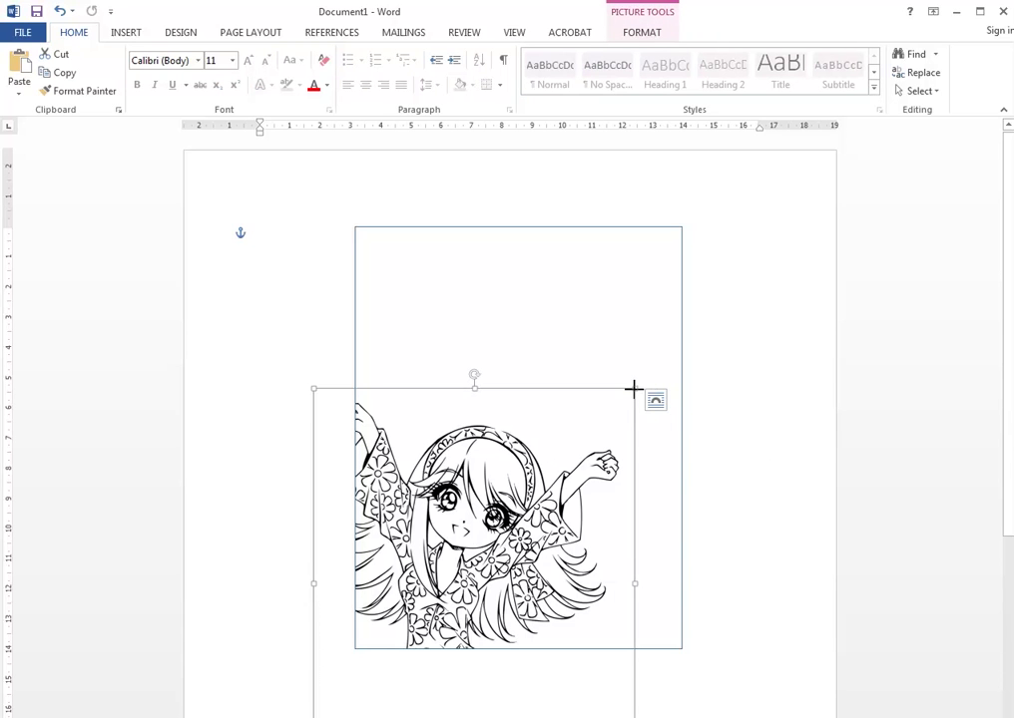
mouse_move(633, 389)
left_mouse_down()
mouse_move(651, 366)
mouse_move(622, 389)
mouse_move(648, 374)
mouse_move(636, 385)
left_mouse_up()
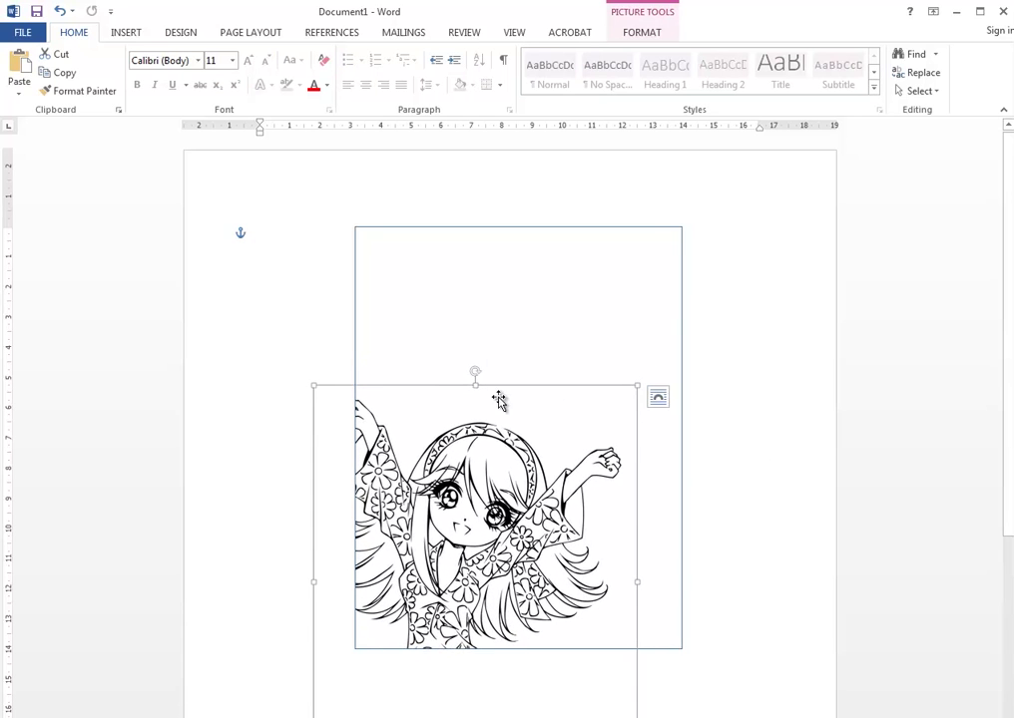
left_click_drag(475, 385, 482, 419)
scroll(602, 489, "down", 1)
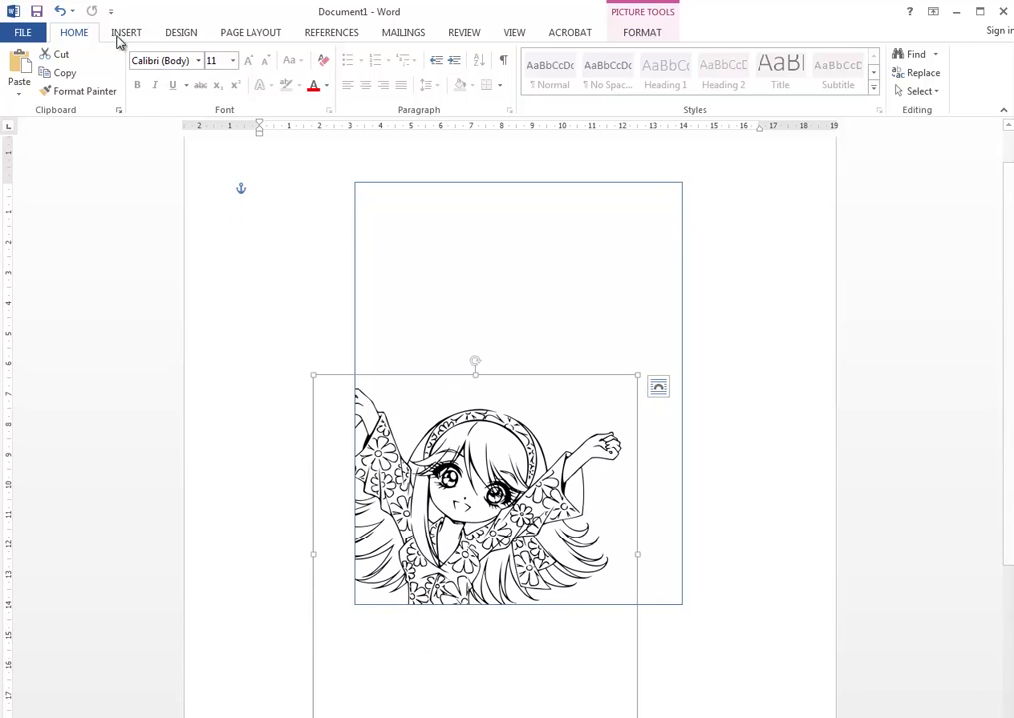
left_click(59, 11)
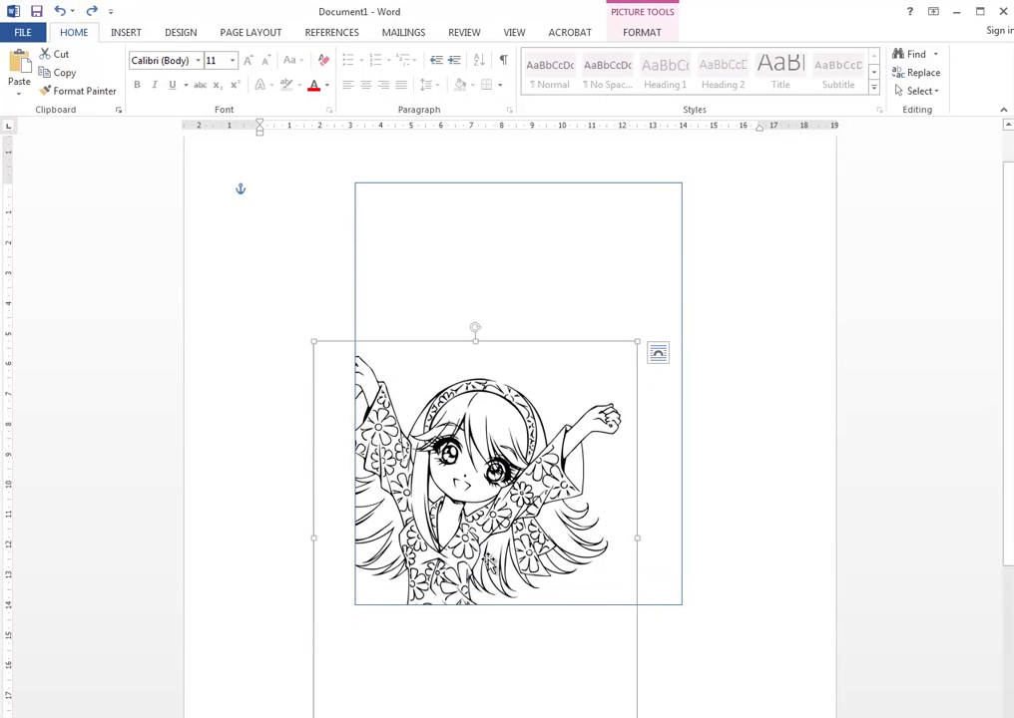
left_click_drag(635, 343, 644, 342)
left_click_drag(427, 364, 433, 376)
left_click_drag(546, 477, 545, 475)
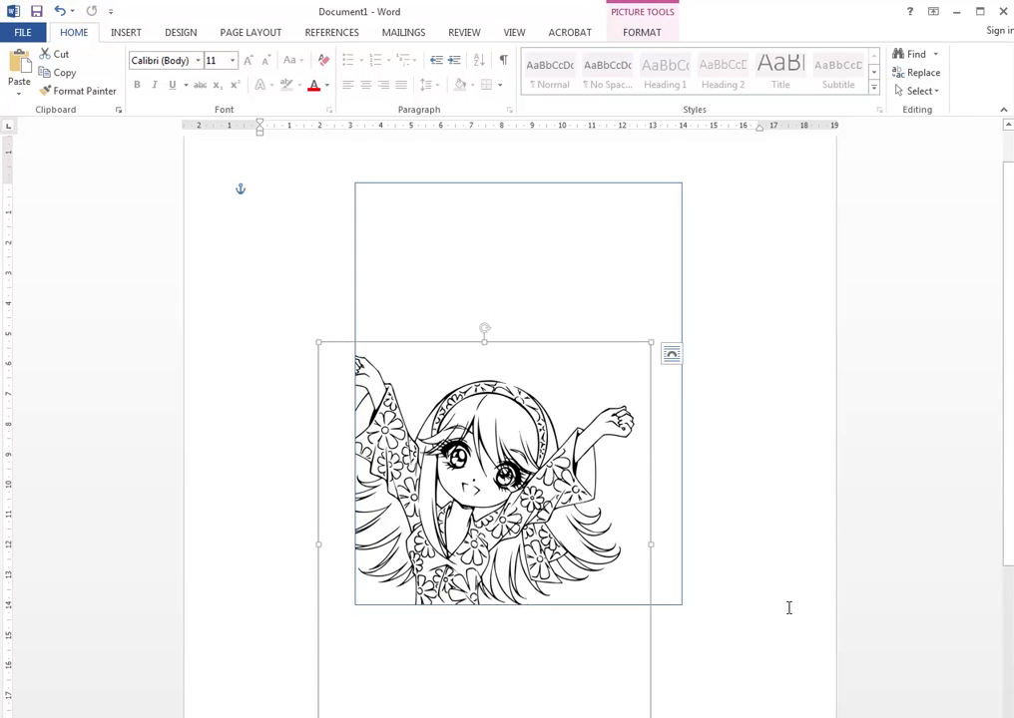
left_click(808, 567)
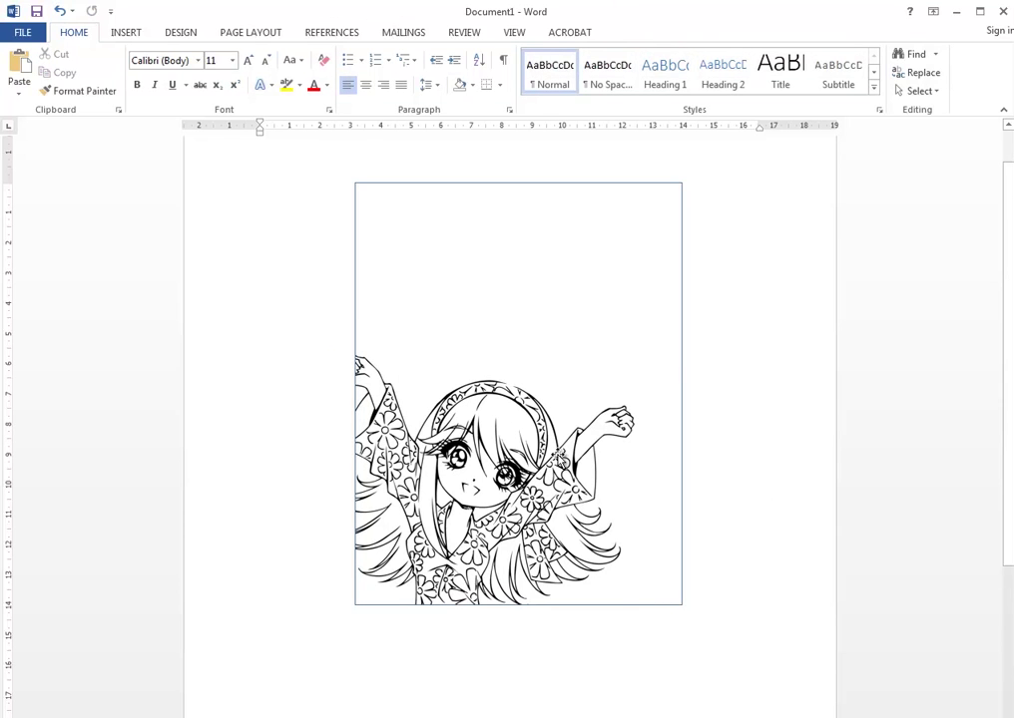
scroll(503, 399, "down", 5)
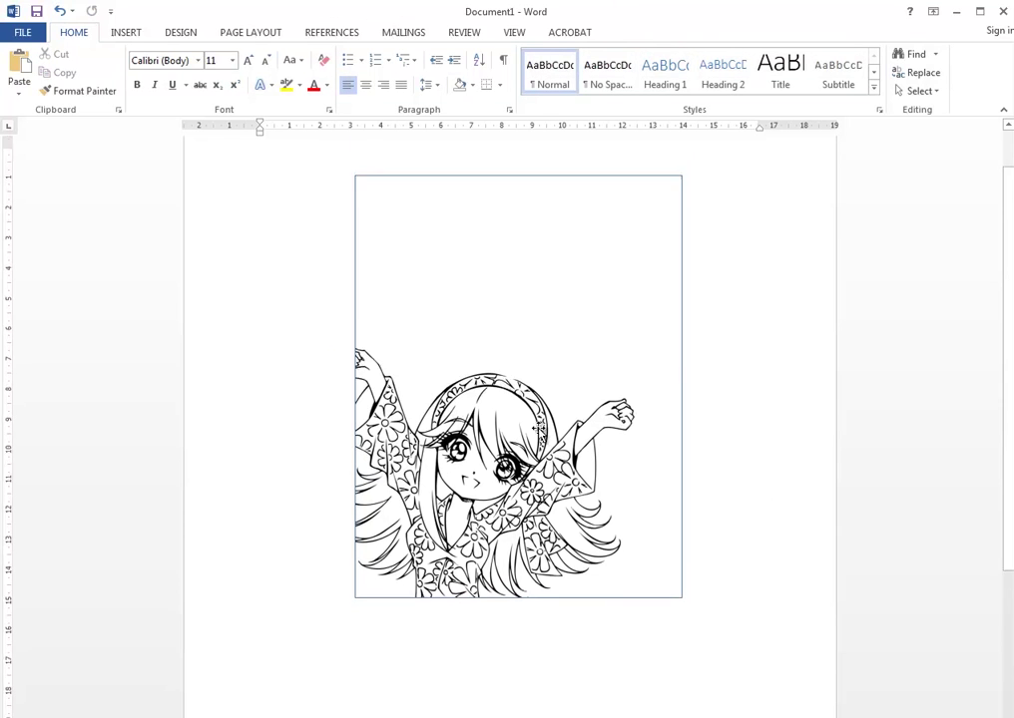
scroll(590, 612, "up", 6)
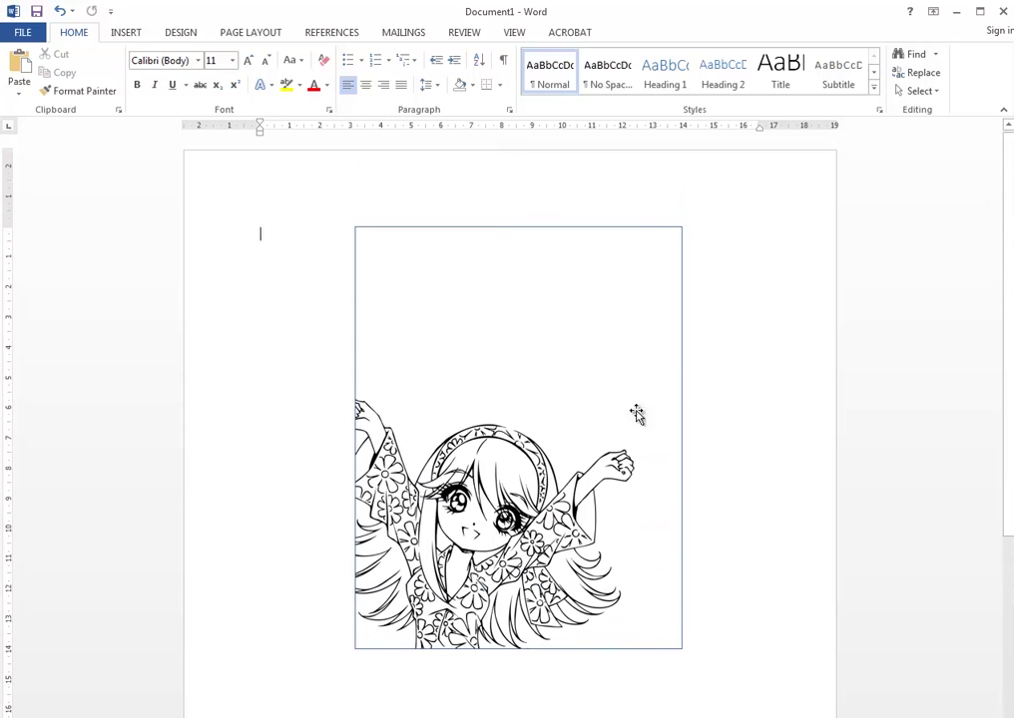
Step: Crop the Melody picture to 8.68 cm tall, trimming off the crossed legs and the left overhang
left_click(361, 424)
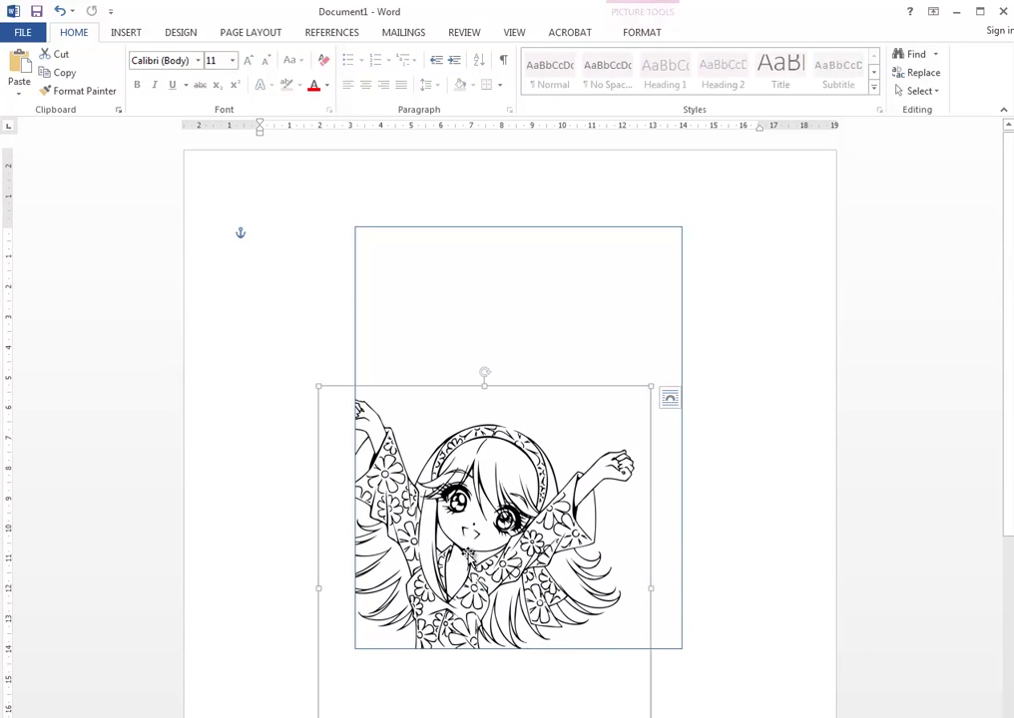
left_click(637, 36)
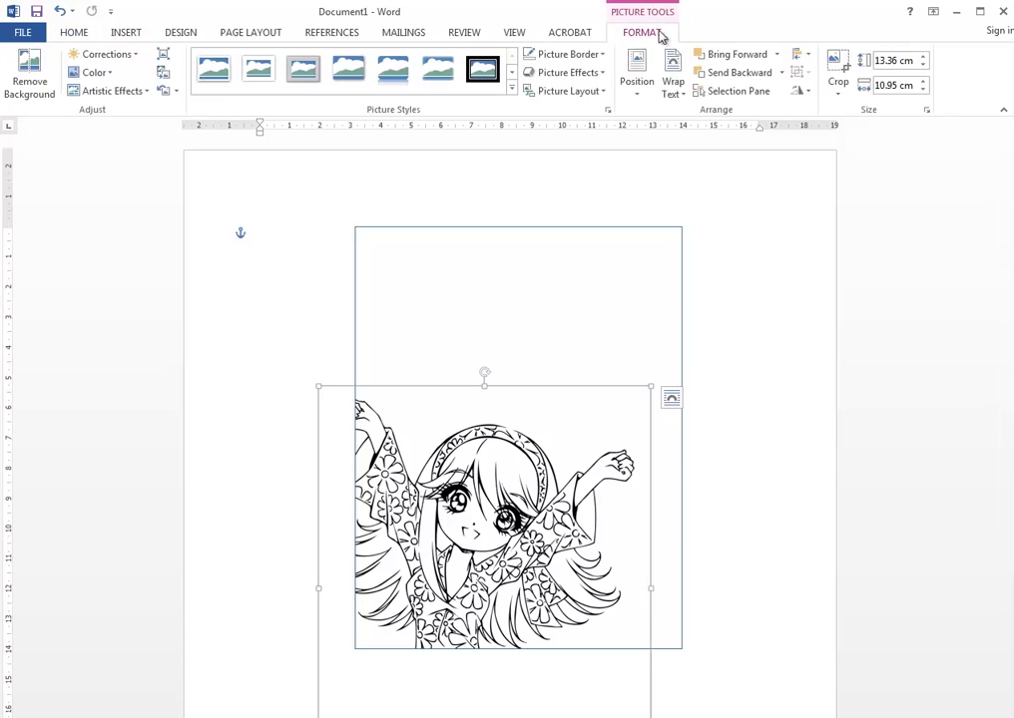
left_click(842, 70)
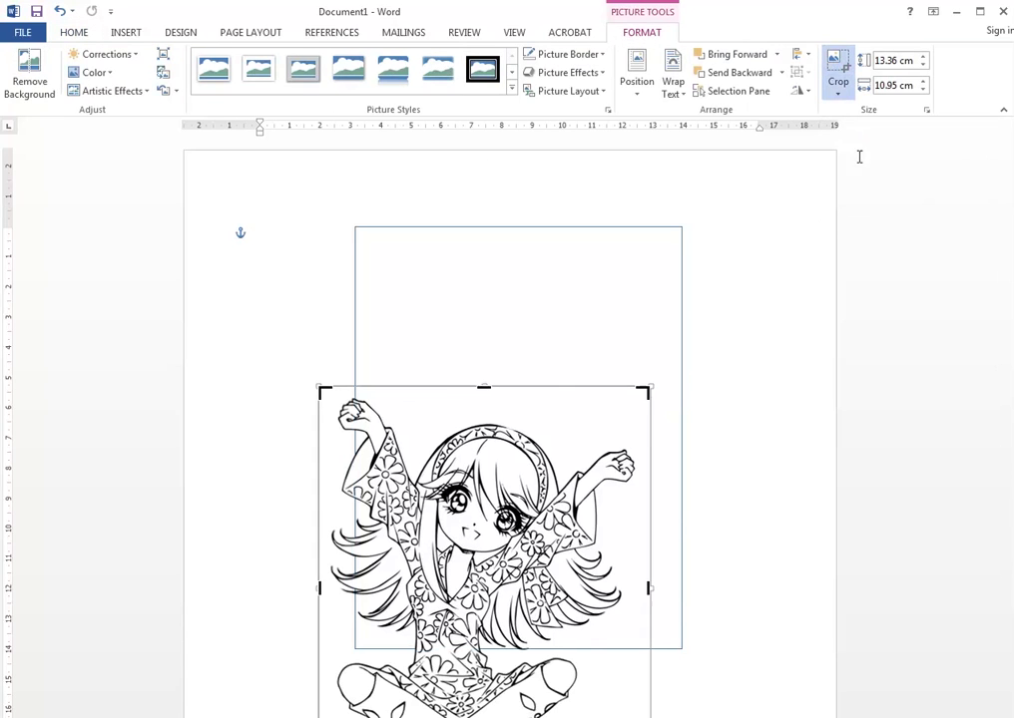
scroll(758, 309, "down", 1)
scroll(736, 326, "down", 1)
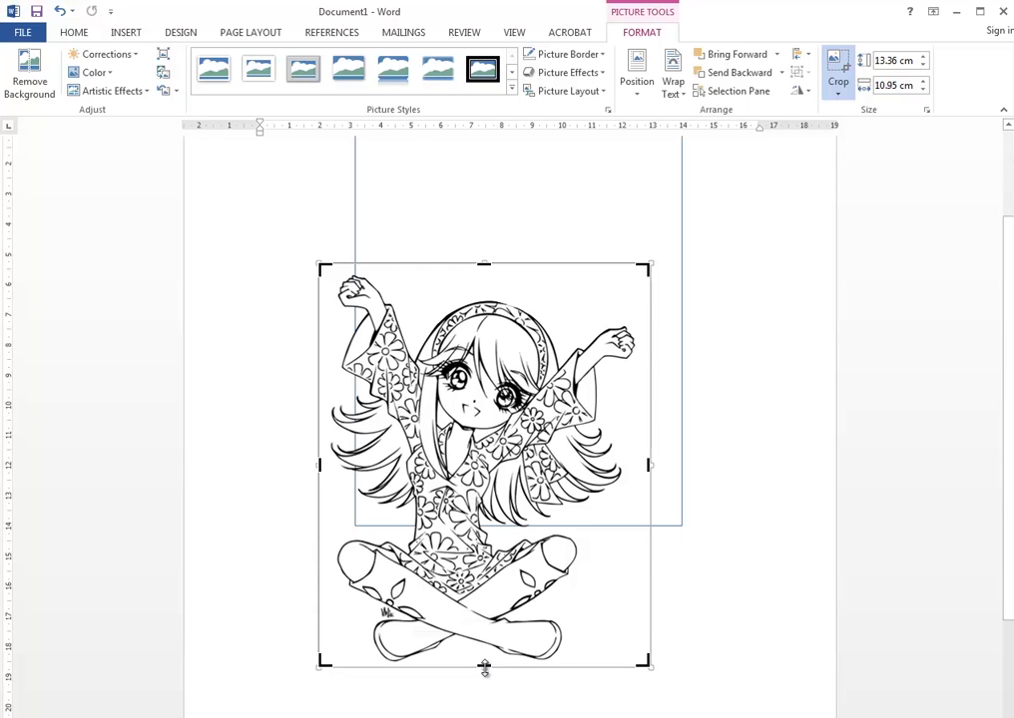
left_click_drag(485, 669, 489, 613)
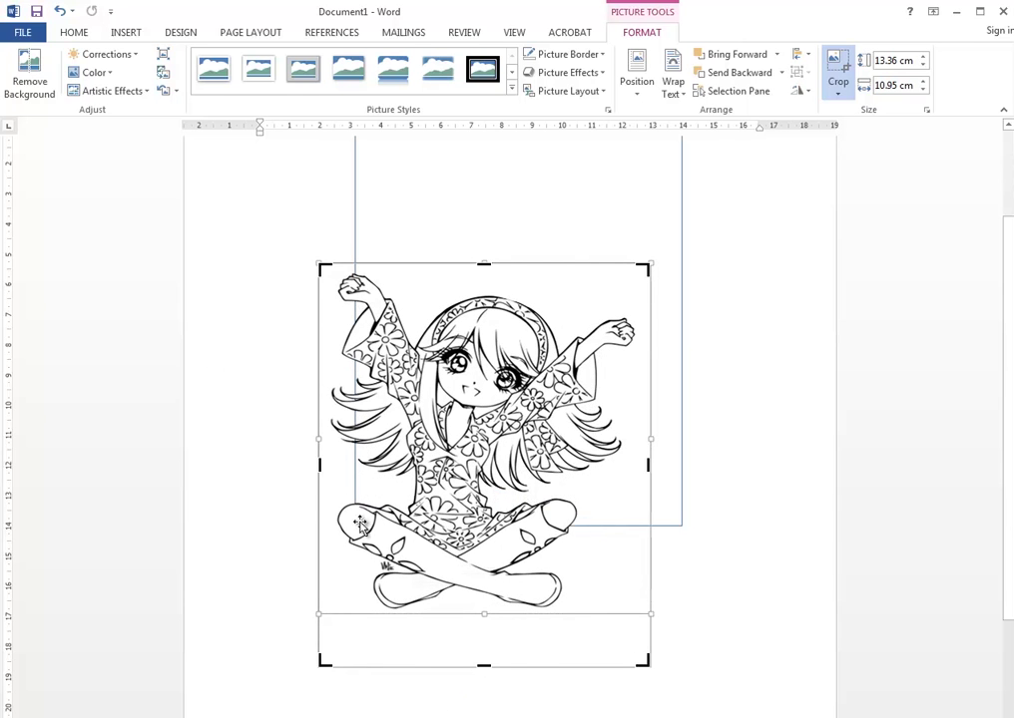
left_click(60, 11)
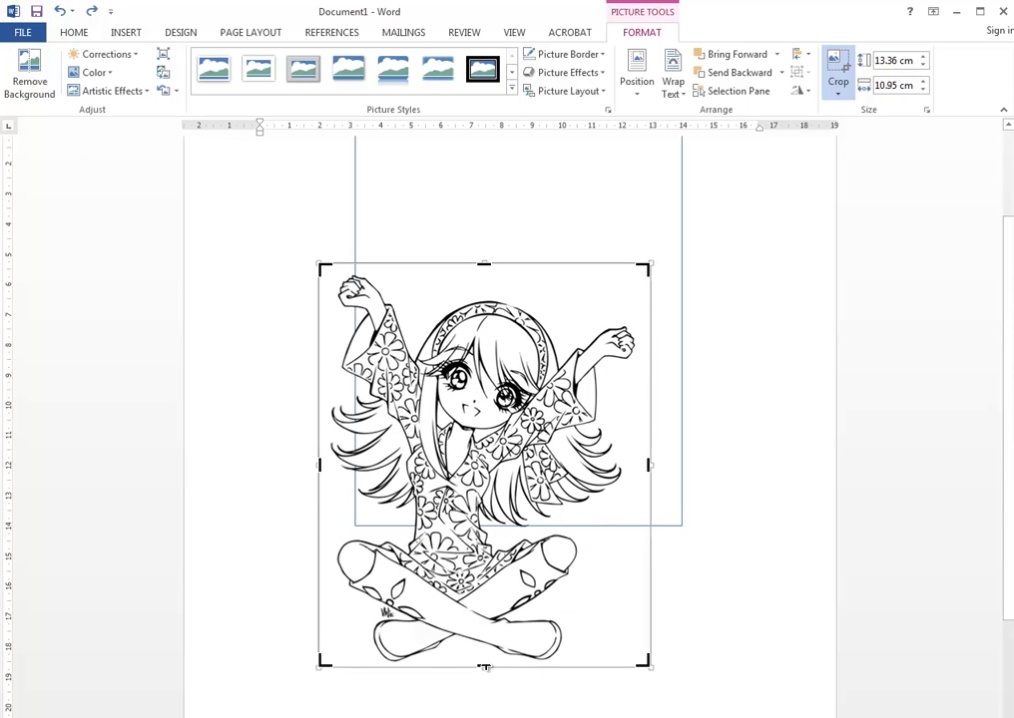
left_click_drag(485, 666, 493, 527)
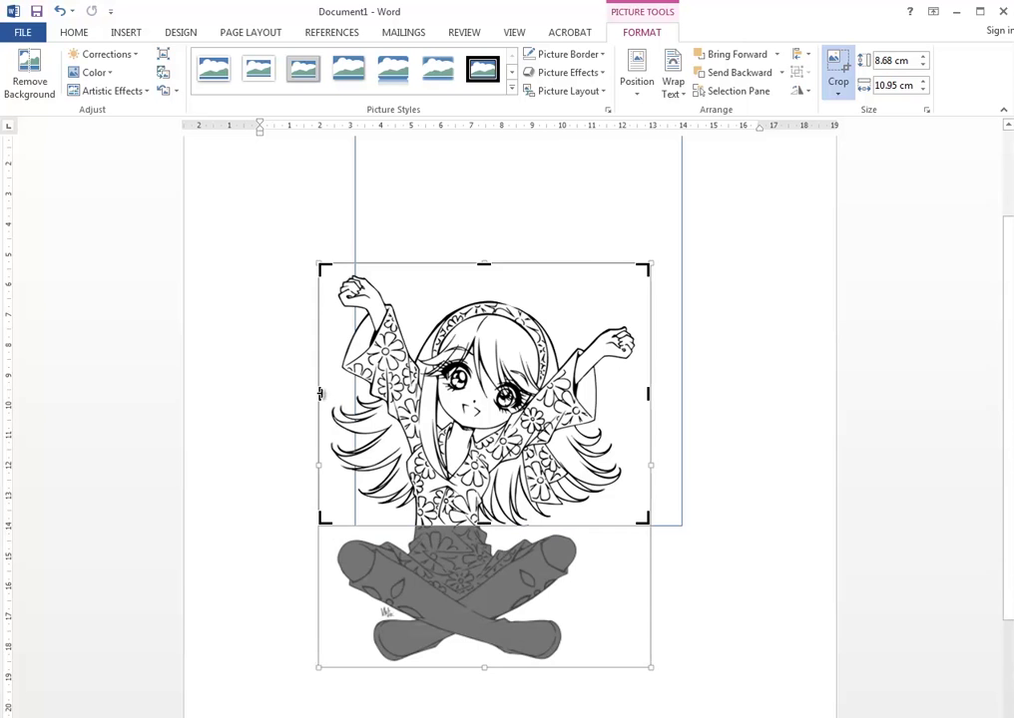
left_click_drag(321, 394, 357, 387)
left_click(883, 464)
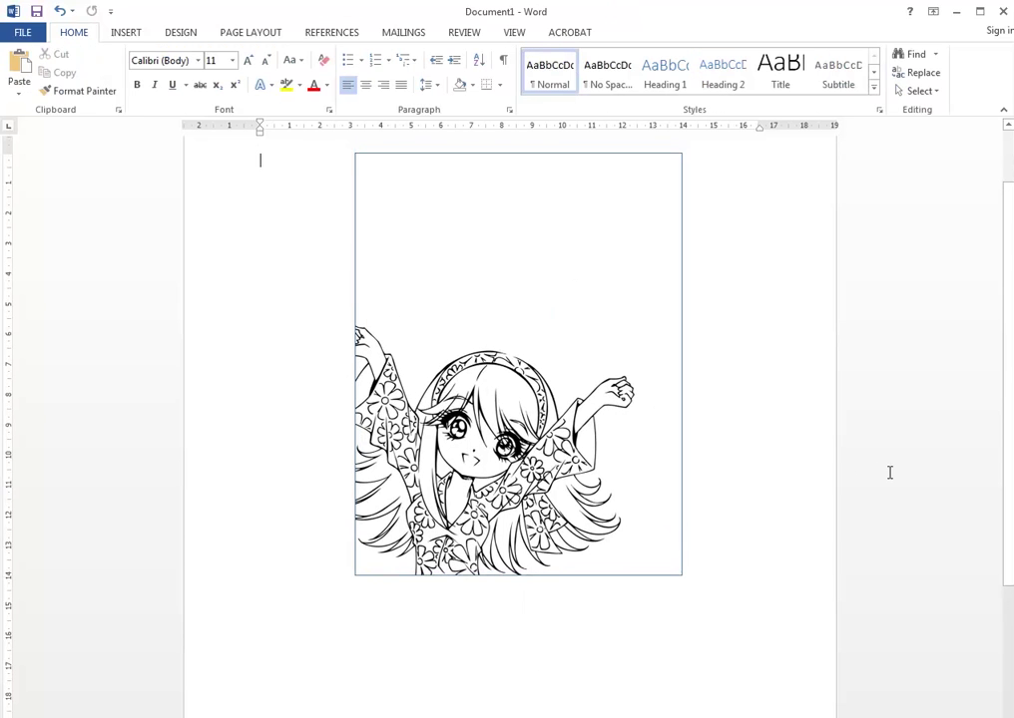
Step: Select the cropped Melody picture with its rectangle frame and group them into one object
left_click(302, 543)
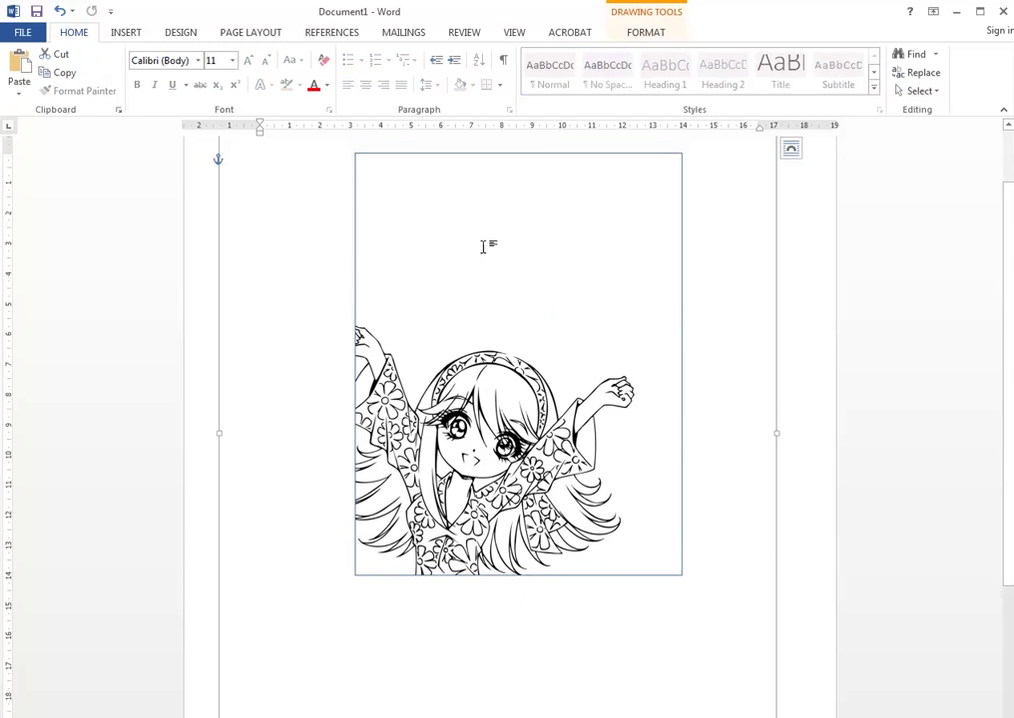
scroll(651, 489, "down", 3)
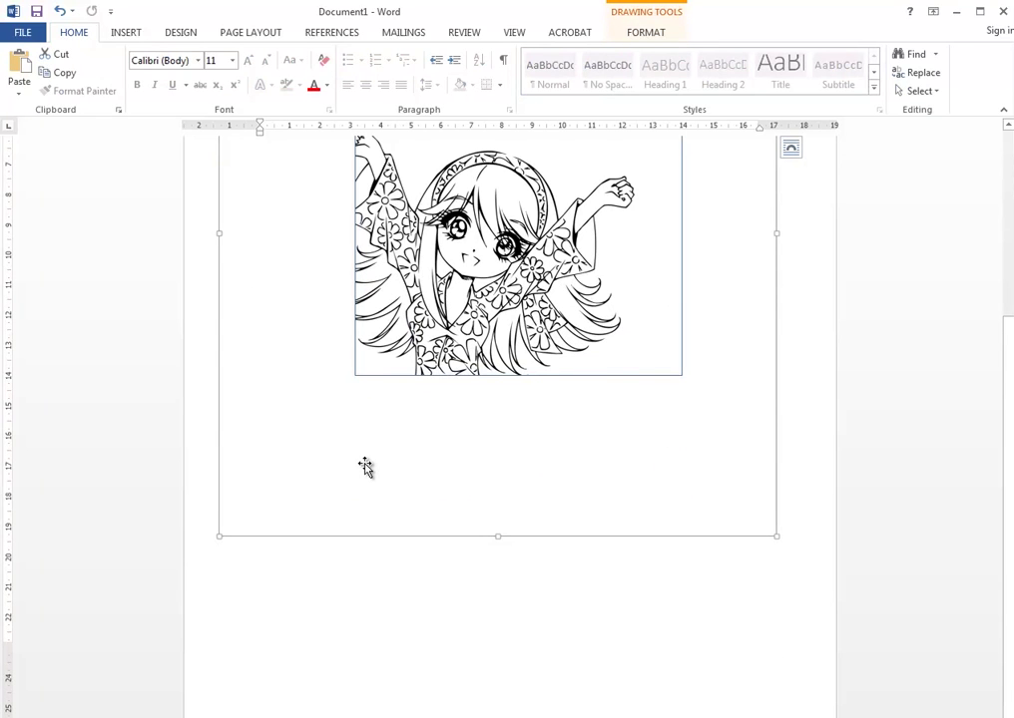
left_click(366, 466)
scroll(369, 461, "up", 4)
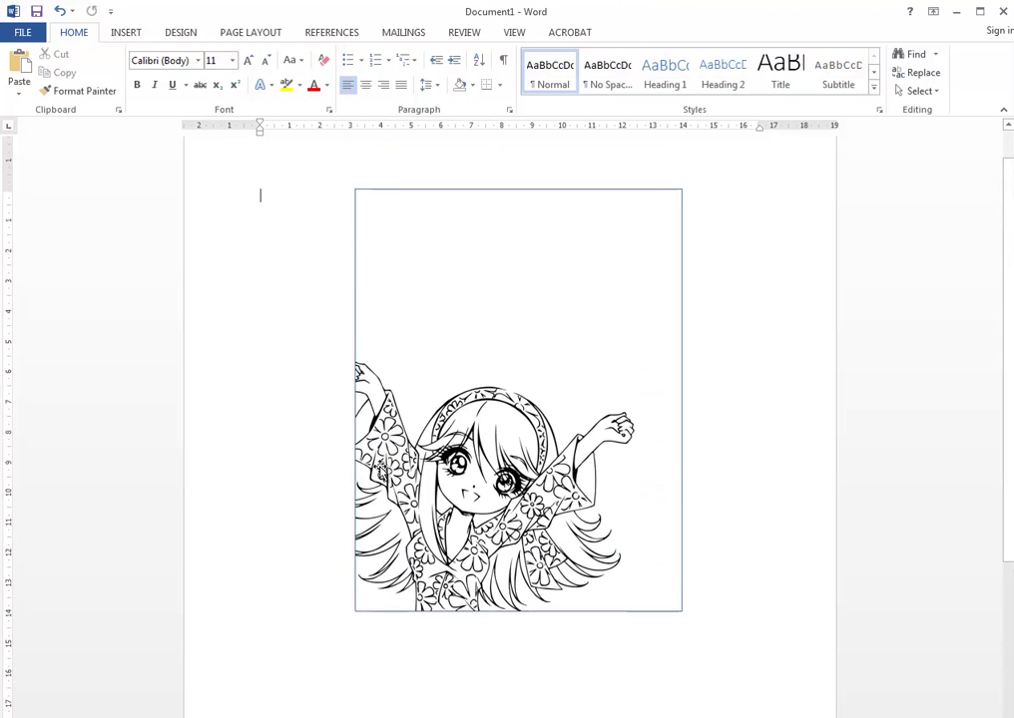
left_click(475, 505)
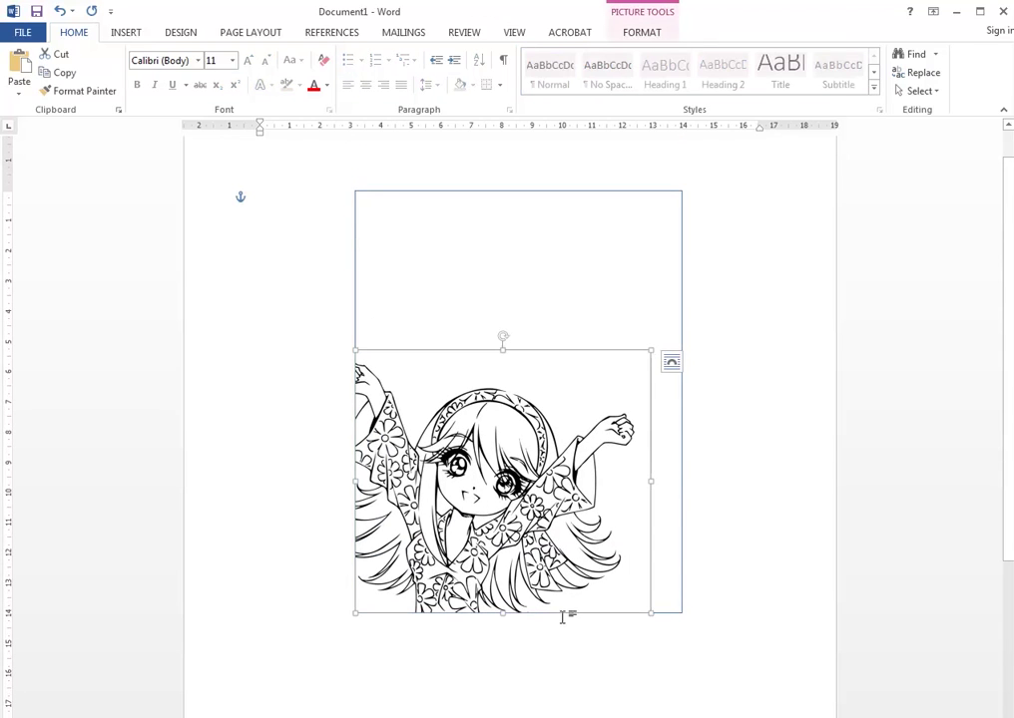
left_click(359, 252, "shift")
right_click(454, 428)
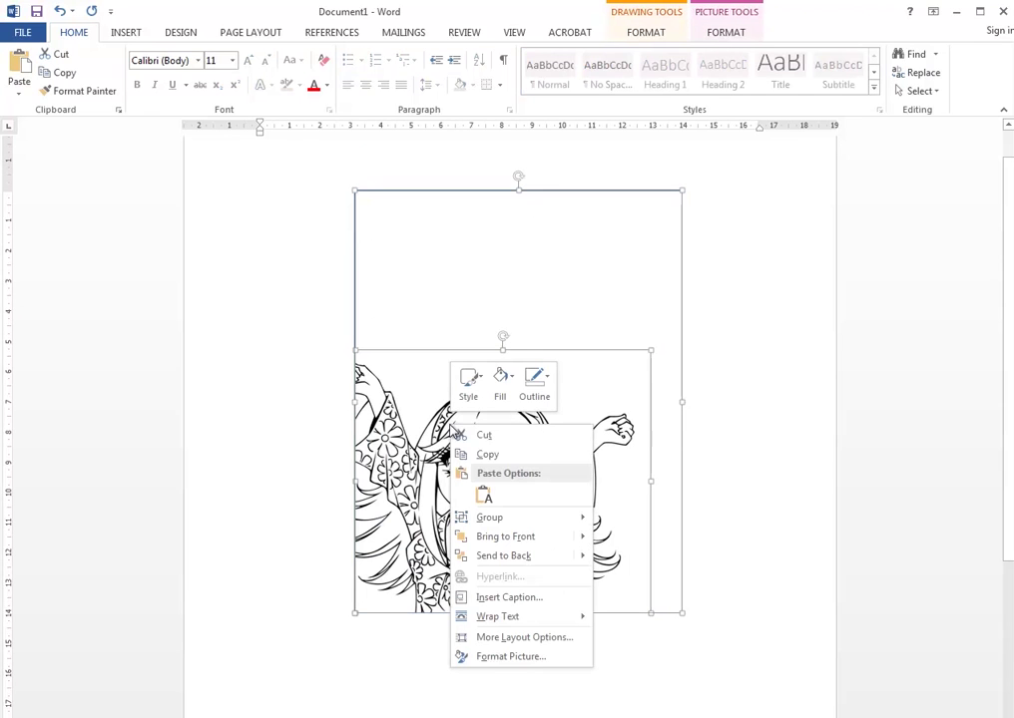
mouse_move(512, 526)
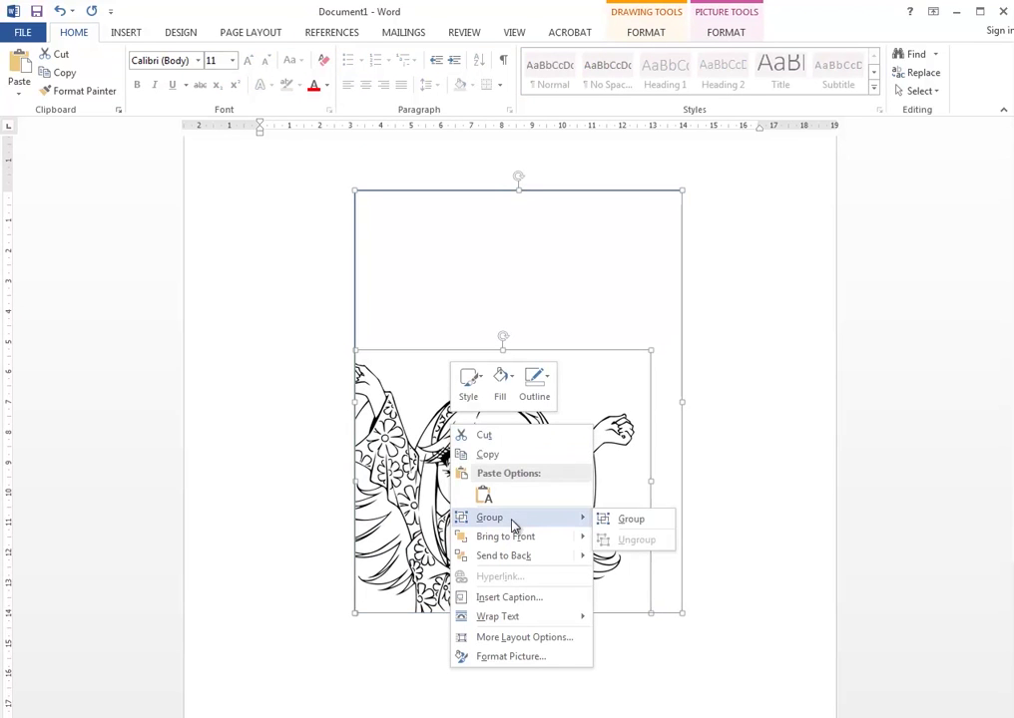
left_click(632, 521)
Step: Move the grouped stamp into the page's top-left corner, nudging it up and left
left_click_drag(490, 473, 328, 413)
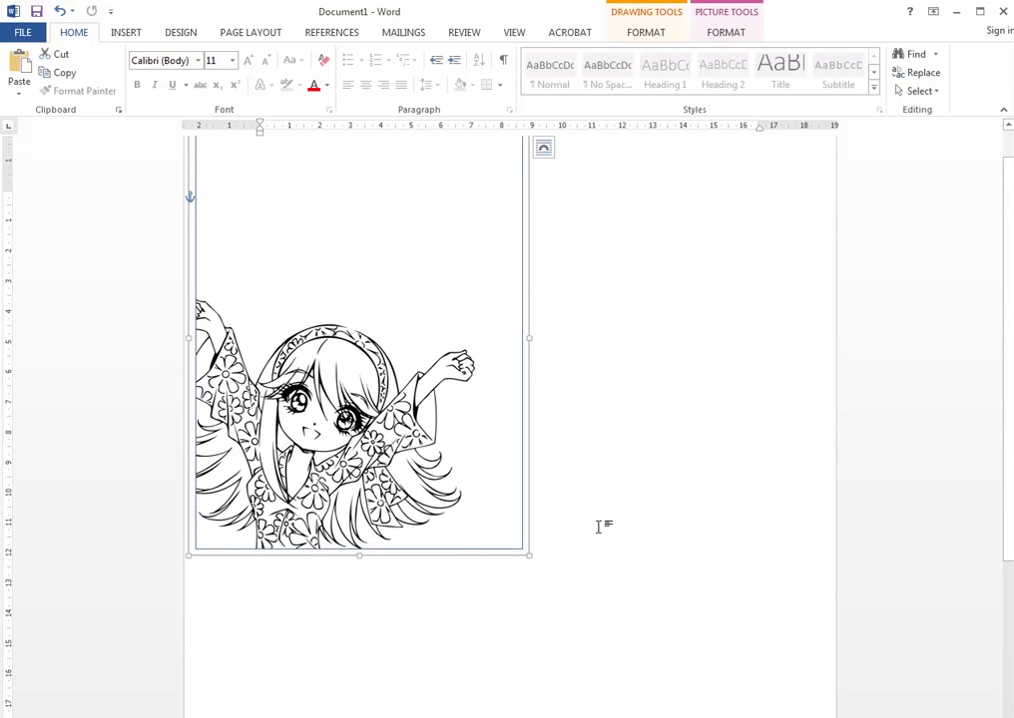
scroll(598, 527, "up", 1)
key("Up")
key("Left")
key("Up")
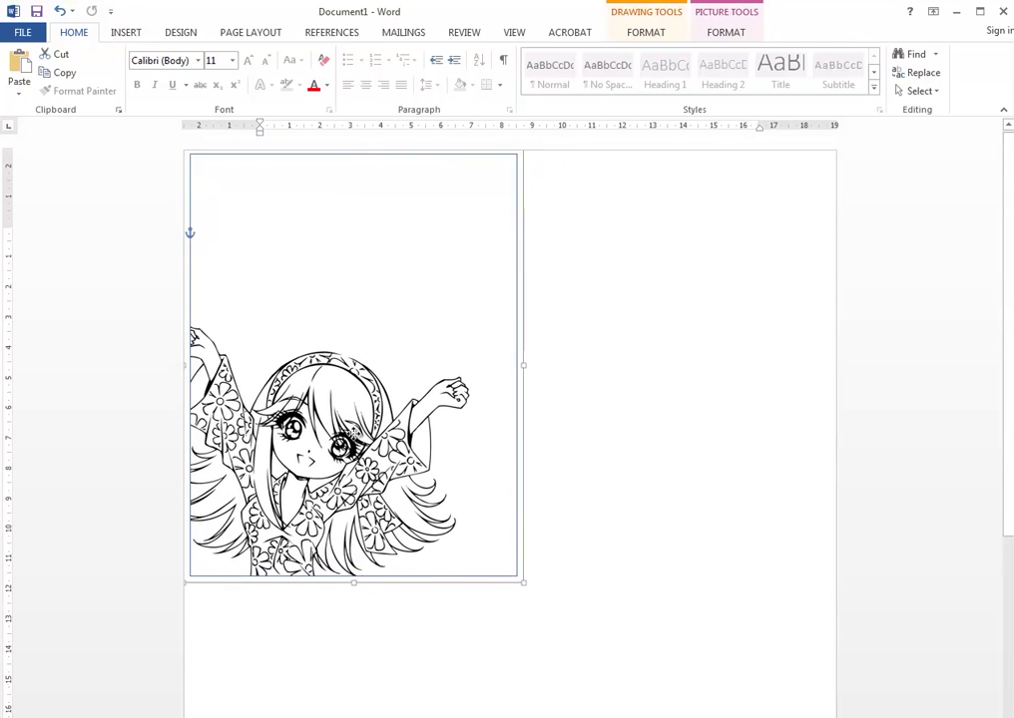
key("Left")
key("Left")
left_click(633, 482)
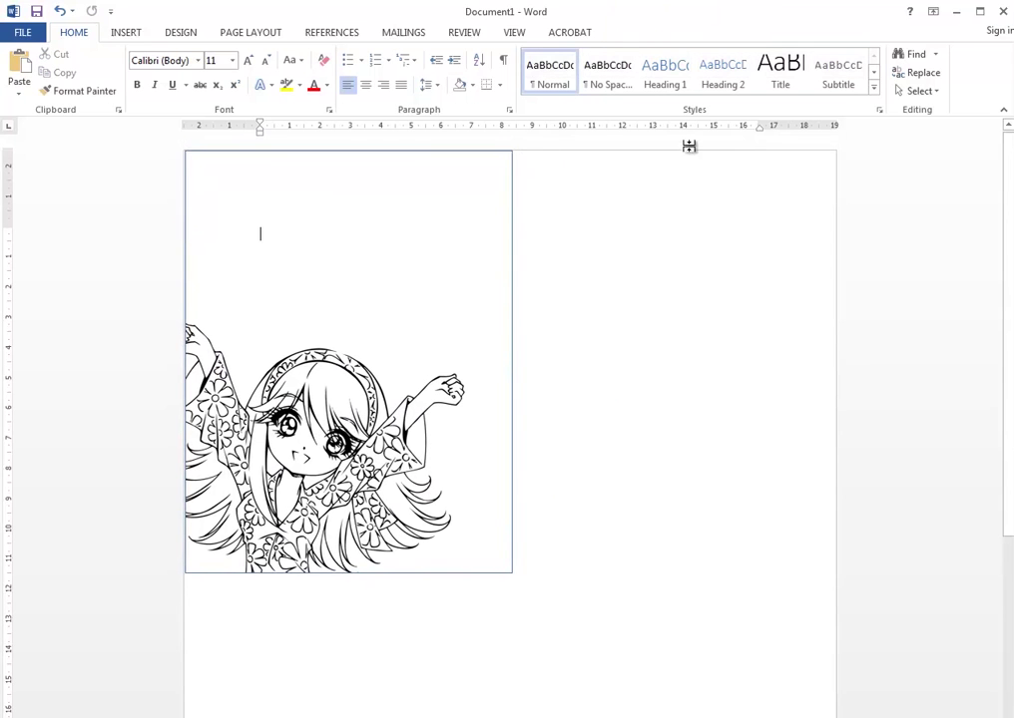
Step: Drag the grouped stamp back right and down to sit roughly centred on the page
scroll(659, 485, "down", 5)
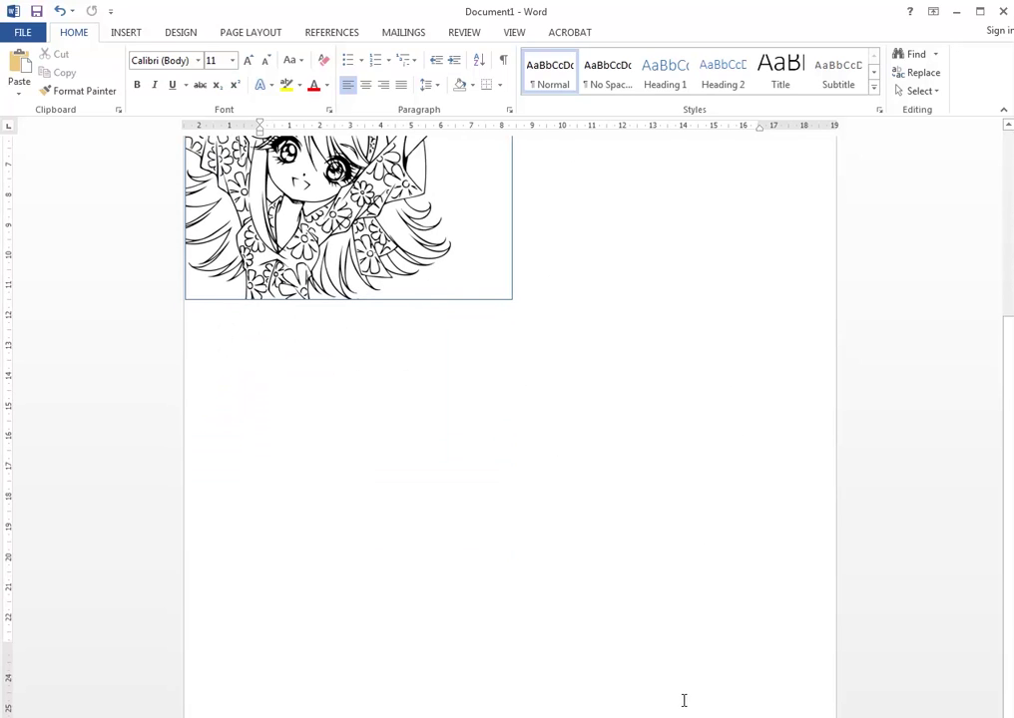
scroll(597, 578, "up", 5)
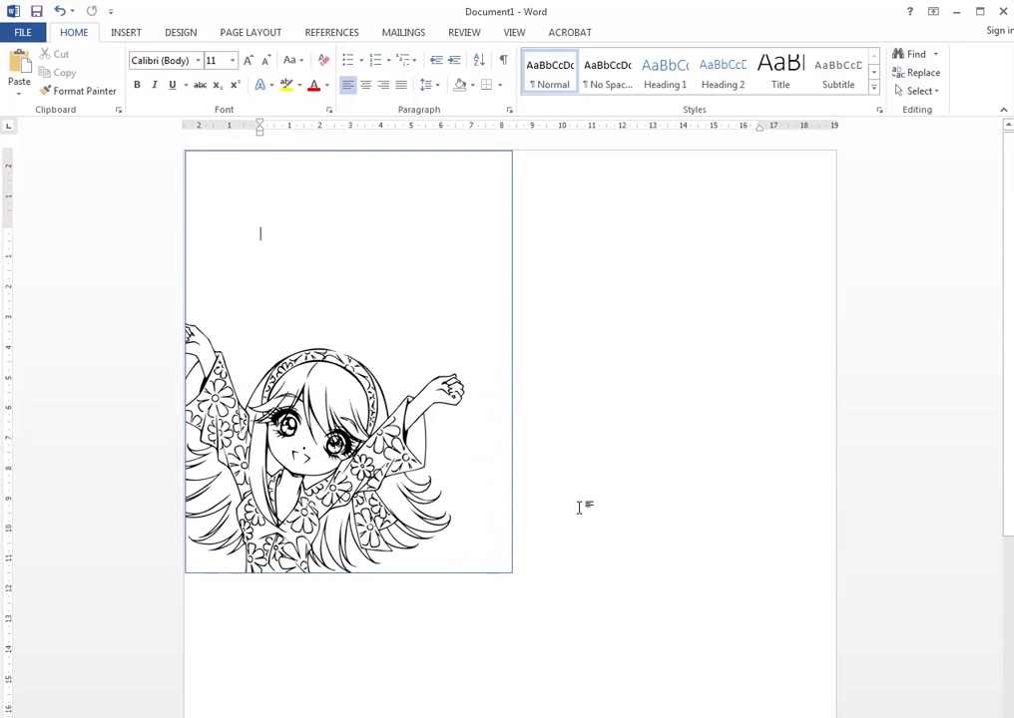
left_click_drag(304, 461, 475, 521)
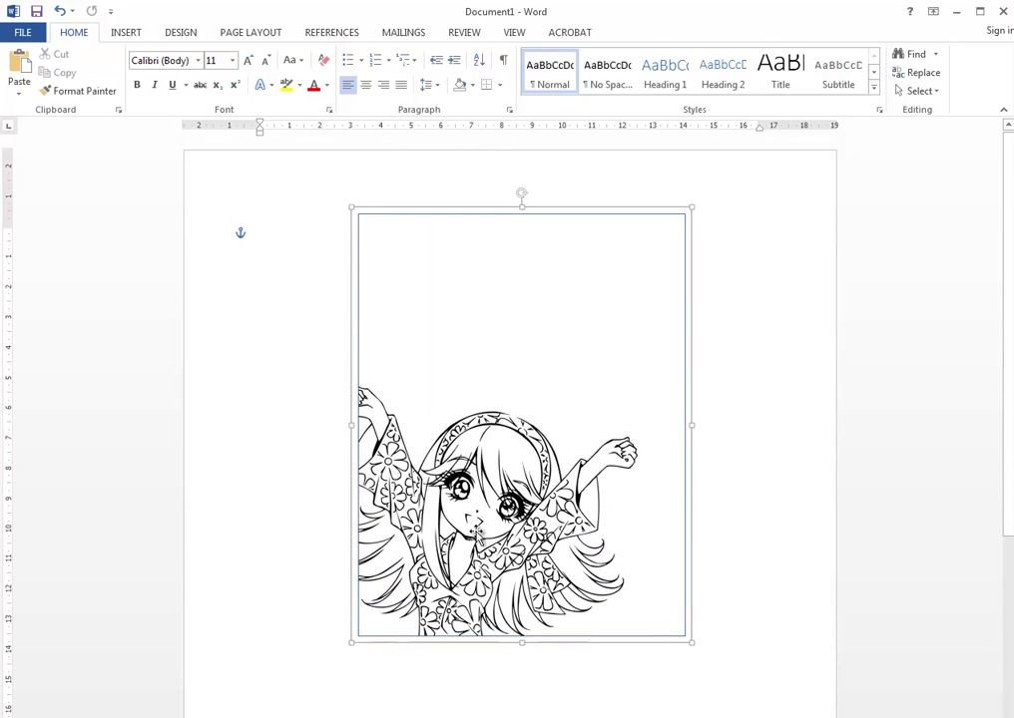
left_click(591, 676)
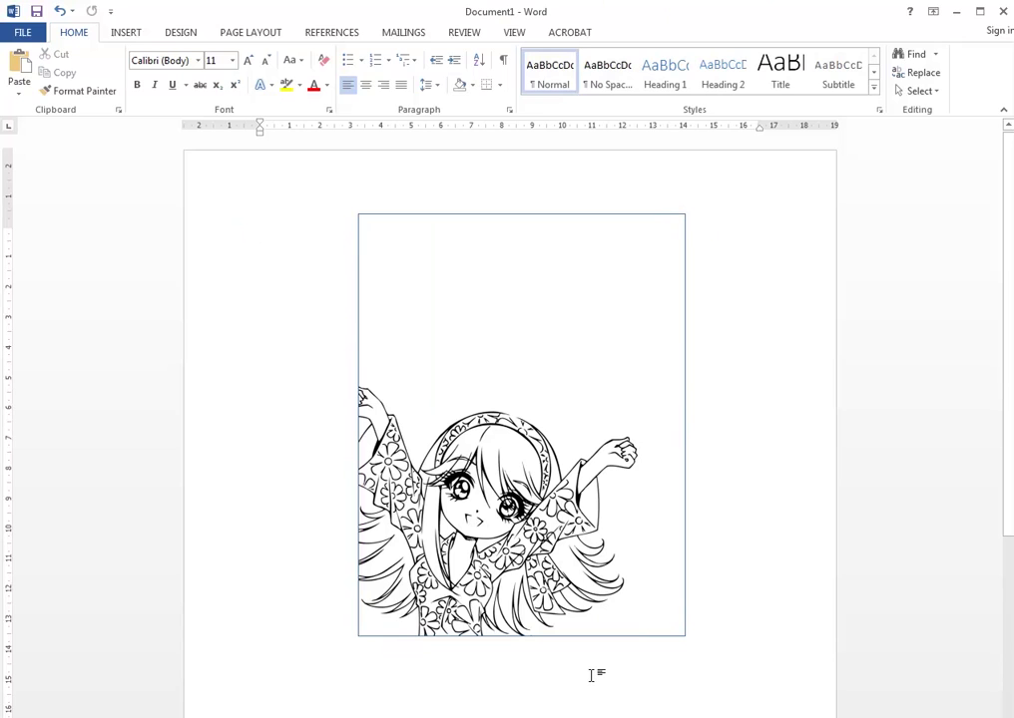